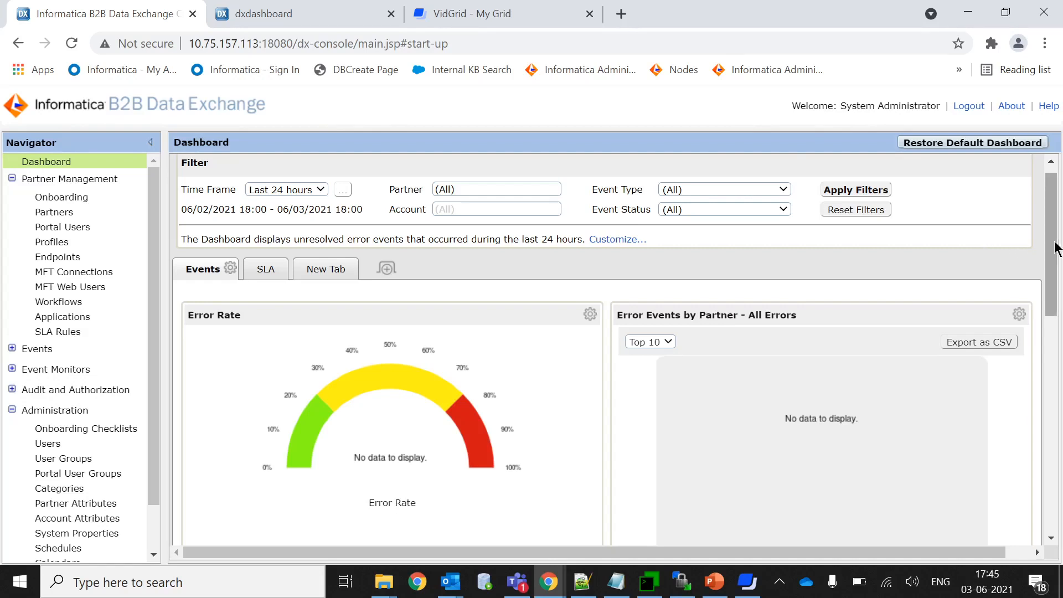
Switch to the dxdashboard browser page and apply a dashboard filter with the time frame set to All.
drag(1052, 222, 1052, 216)
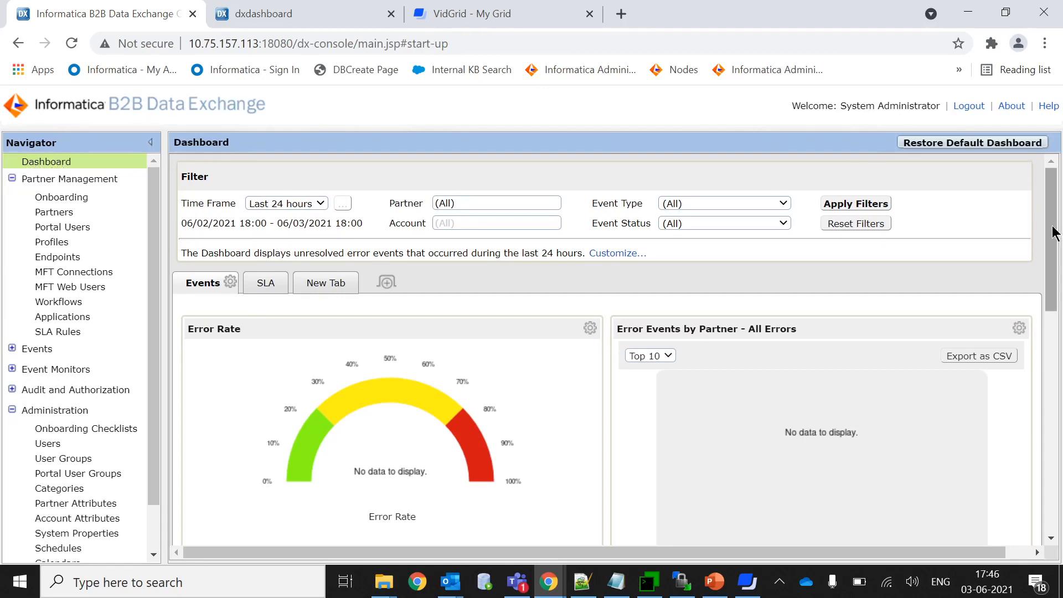
drag(1053, 231, 1054, 208)
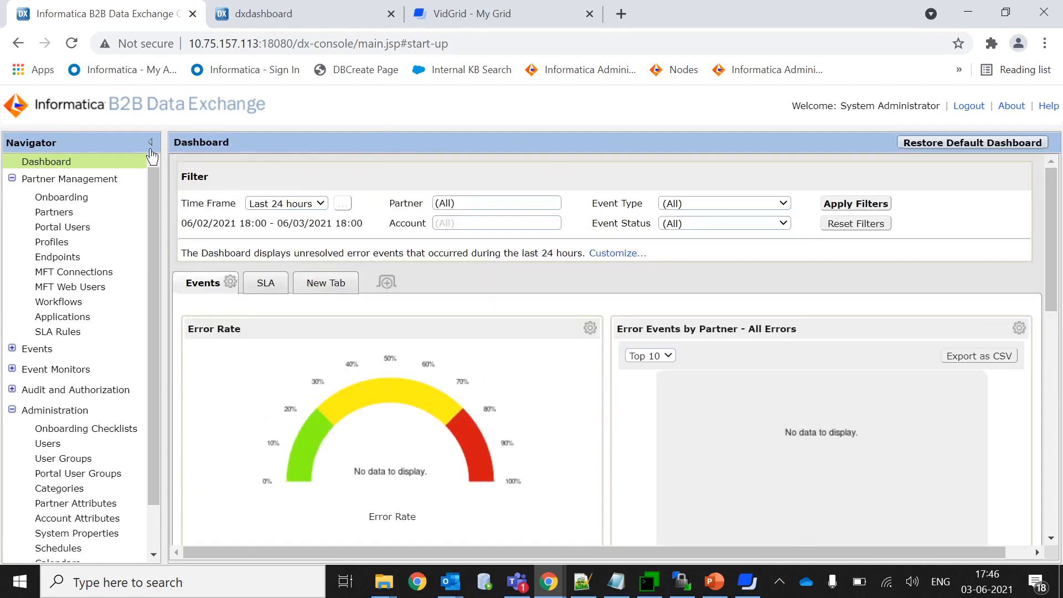
click(317, 11)
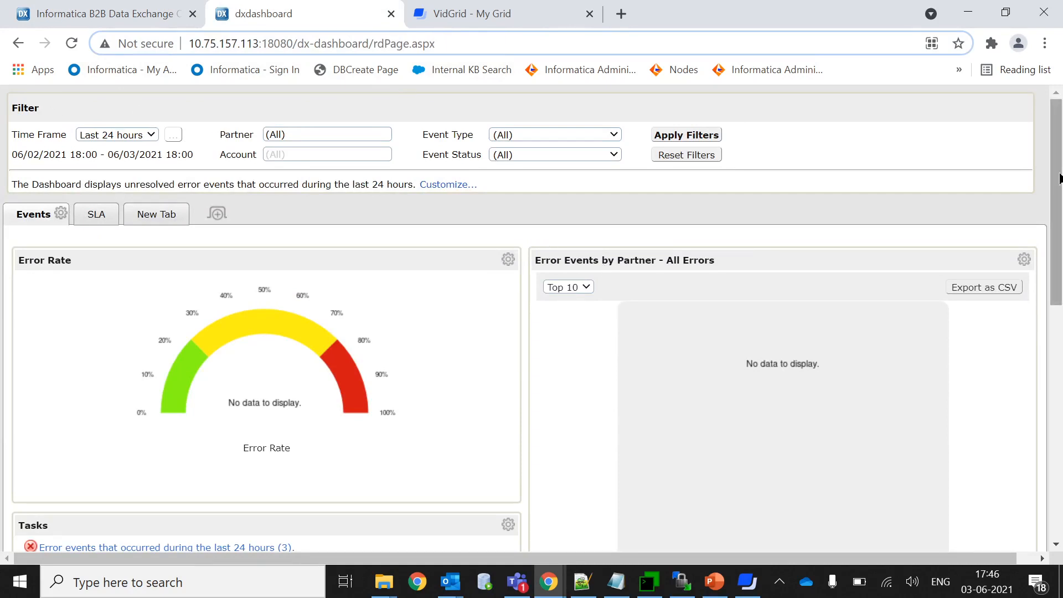
mouse_move(1059, 179)
mouse_down()
mouse_move(1056, 412)
mouse_move(1056, 187)
mouse_up()
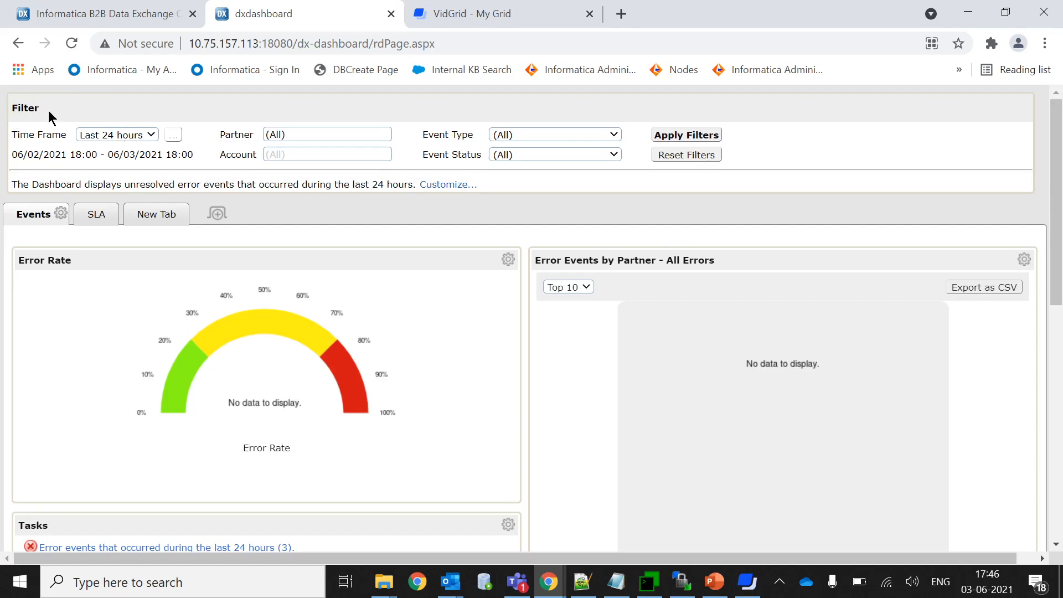
click(150, 133)
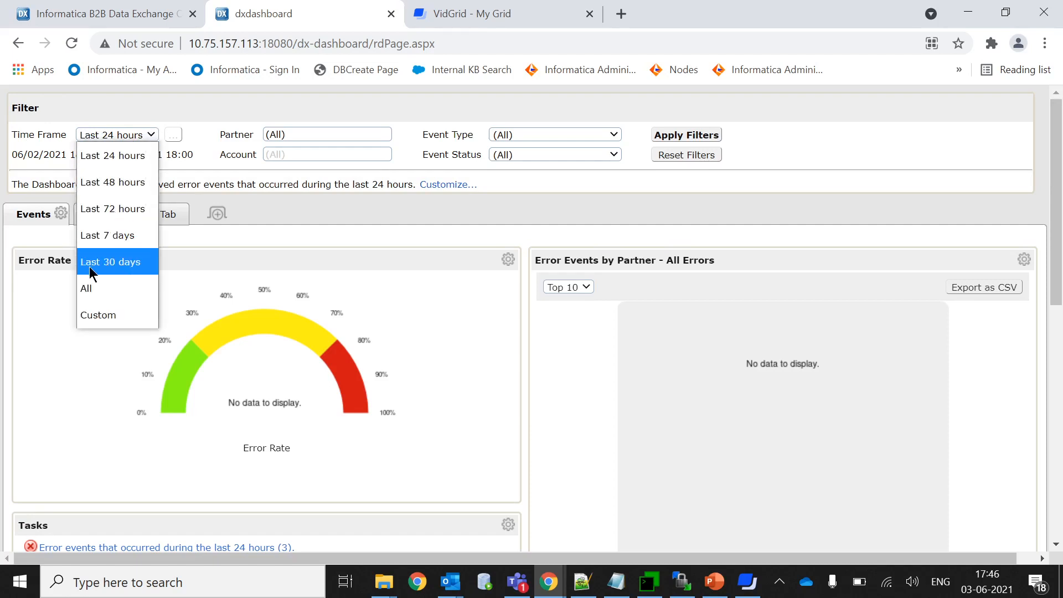
click(110, 288)
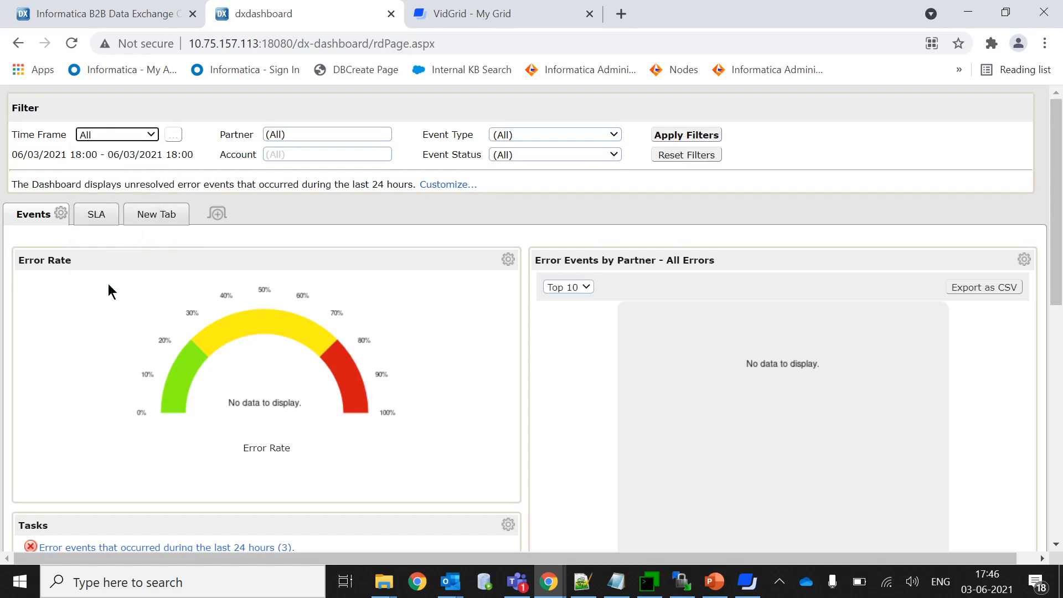
click(679, 139)
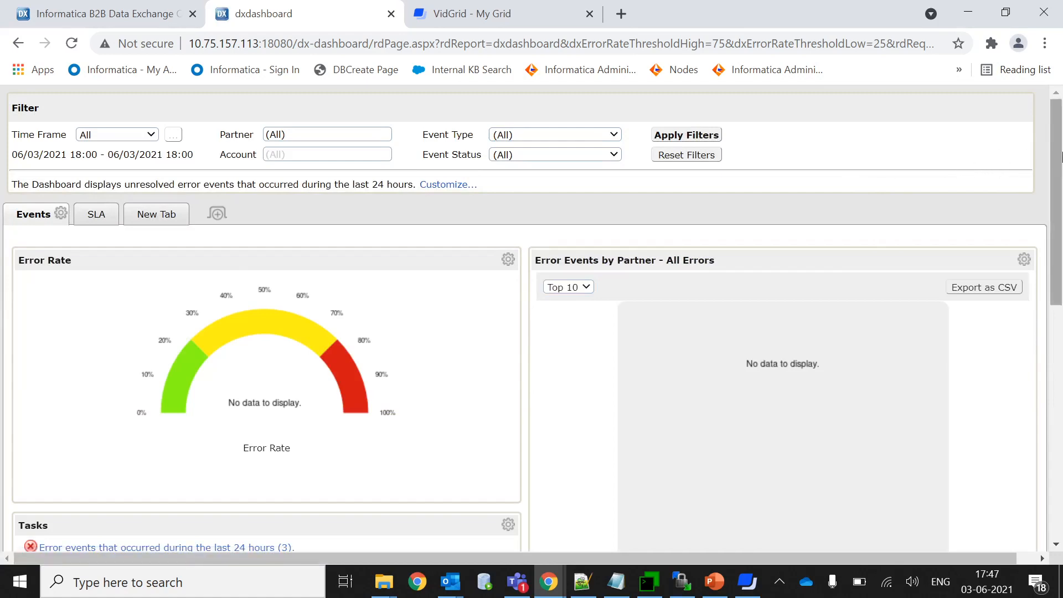
Examine the Partner and Event Type options of the dashboard filter.
mouse_move(1054, 157)
mouse_down()
mouse_move(1055, 286)
mouse_move(1055, 156)
mouse_up()
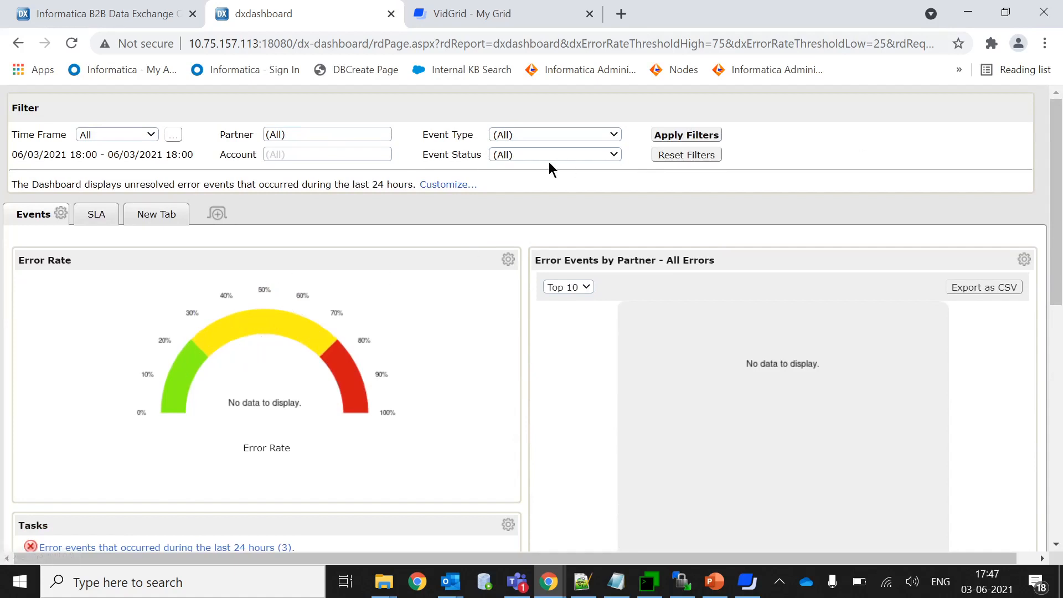
click(296, 134)
click(522, 135)
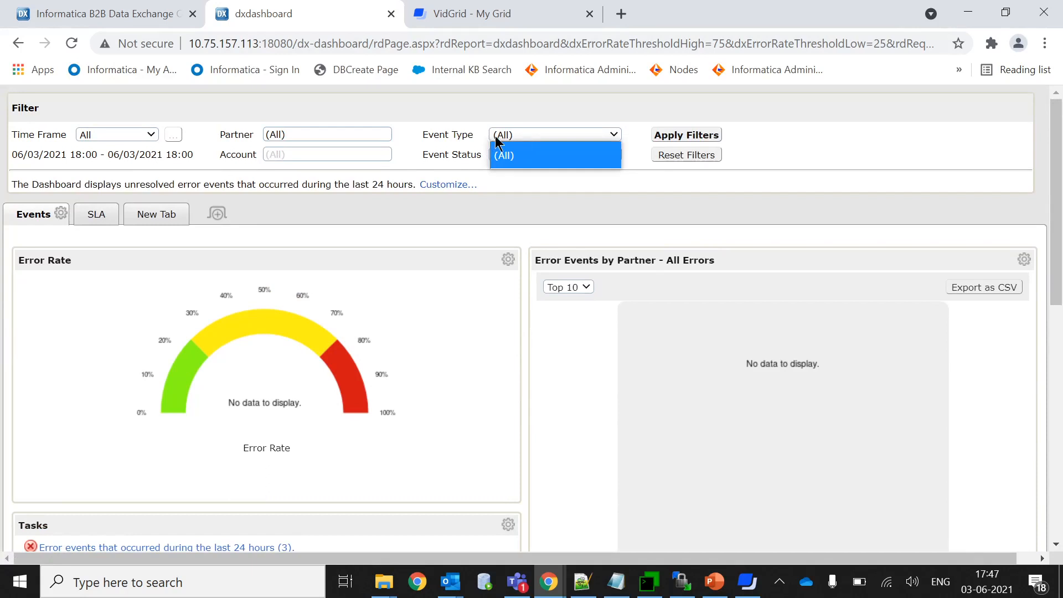
click(644, 181)
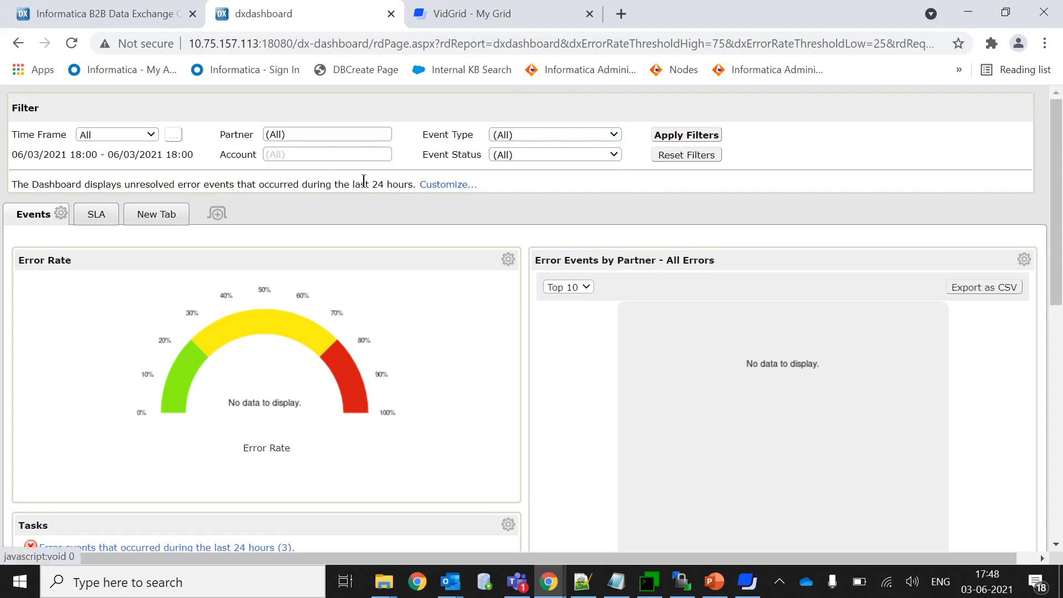
Review the customization of the unresolved error events time frame and accept it at 24 hours.
click(439, 185)
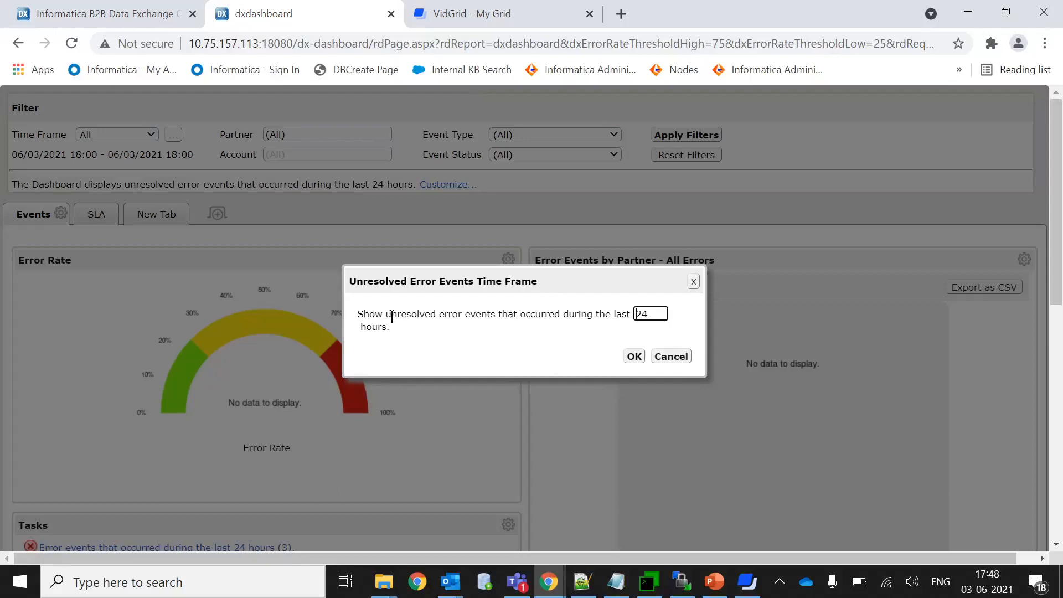
drag(386, 314, 520, 318)
click(584, 320)
click(635, 357)
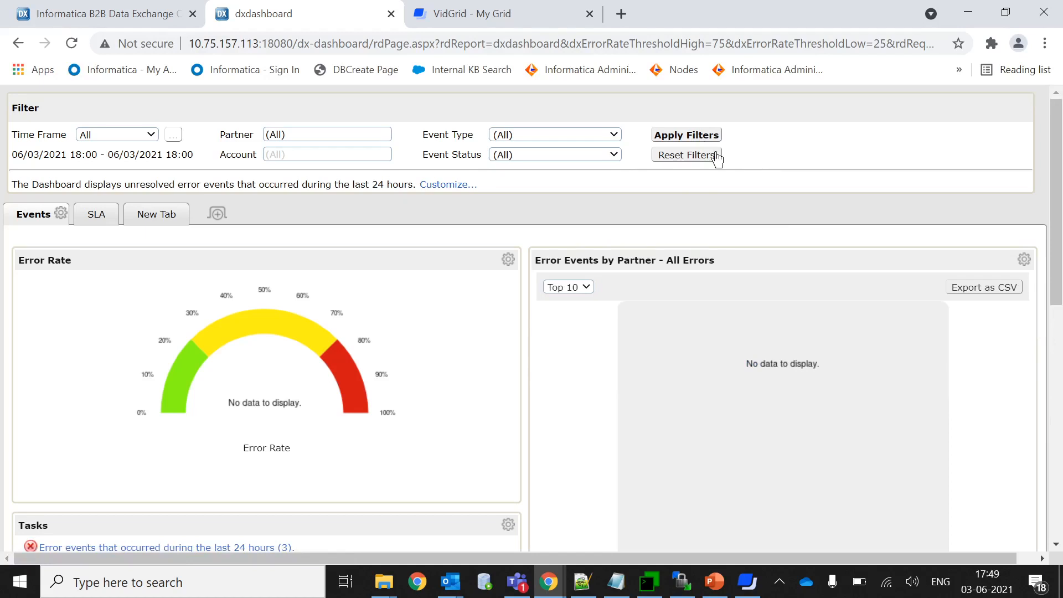
Examine the options offered for the Error Rate and Error Events by Partner panels.
drag(1058, 185, 1057, 243)
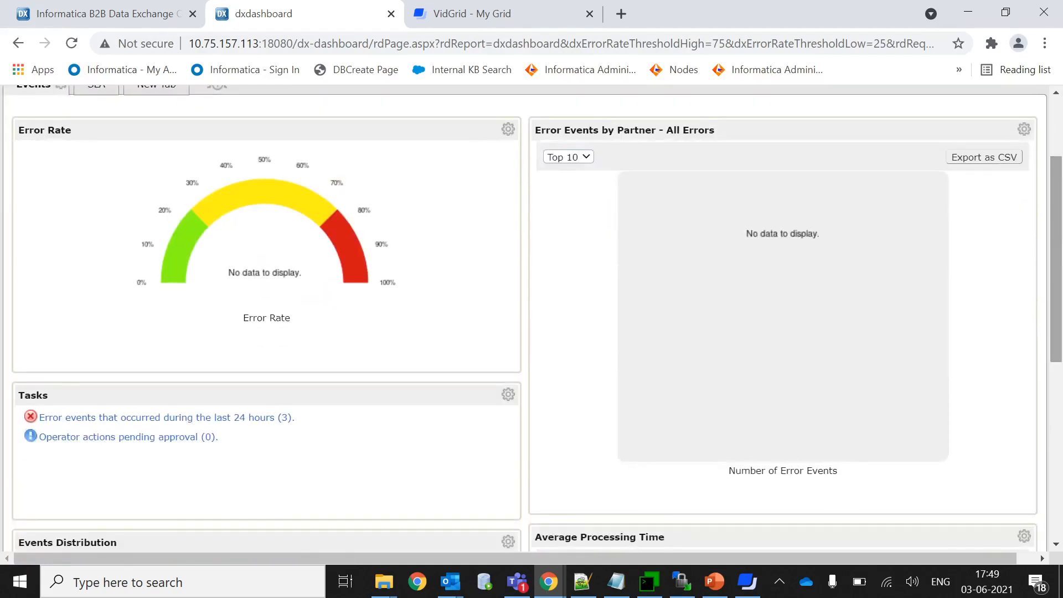
click(507, 138)
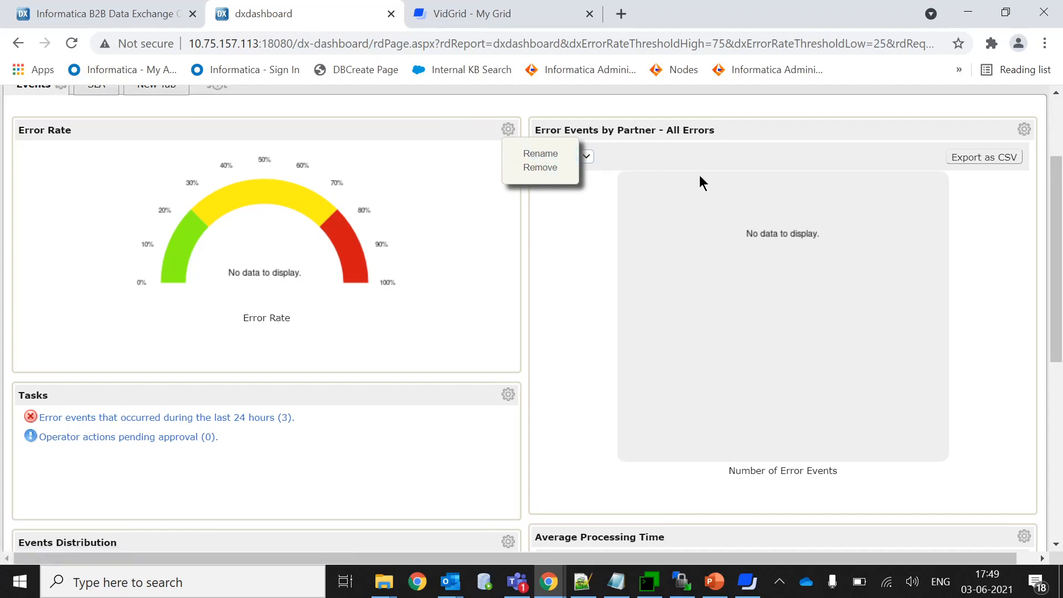
click(632, 143)
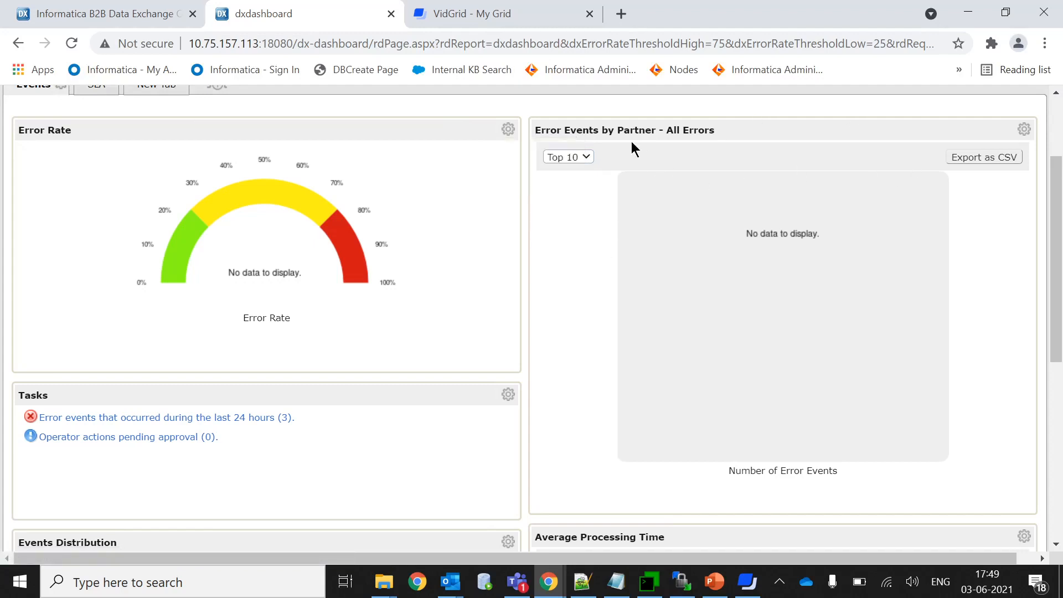
click(1022, 130)
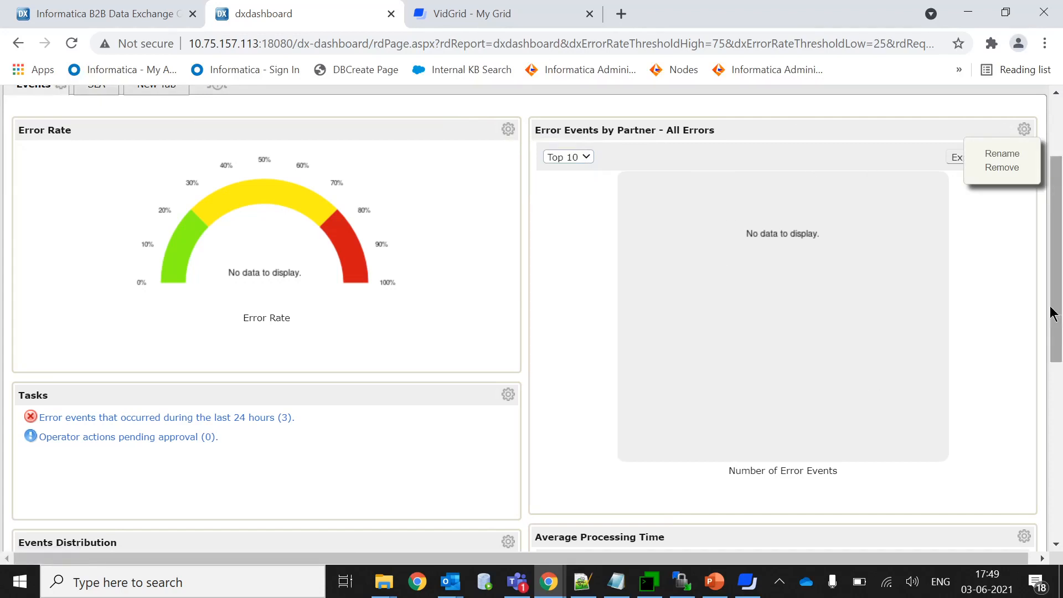
Rename the Error Events by Partner - All Errors panel to "test".
drag(1054, 312, 1025, 185)
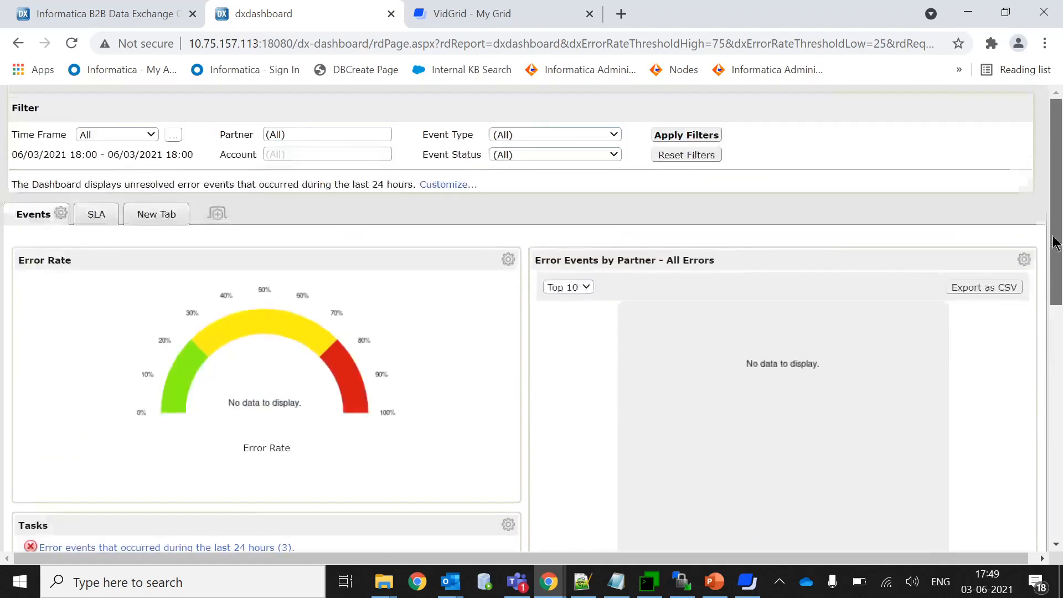
click(1023, 260)
click(1002, 285)
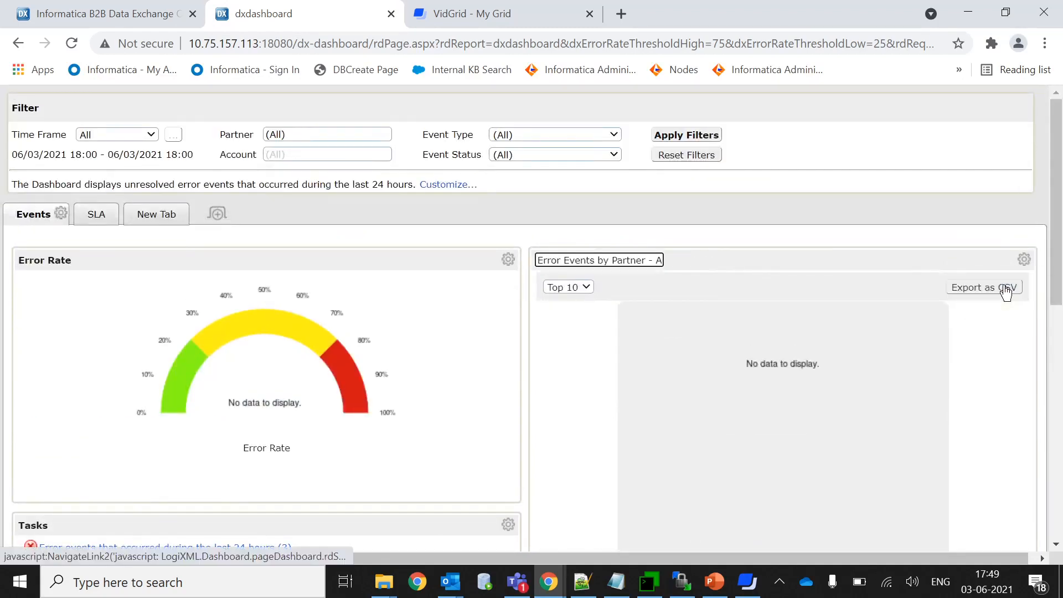
double_click(621, 260)
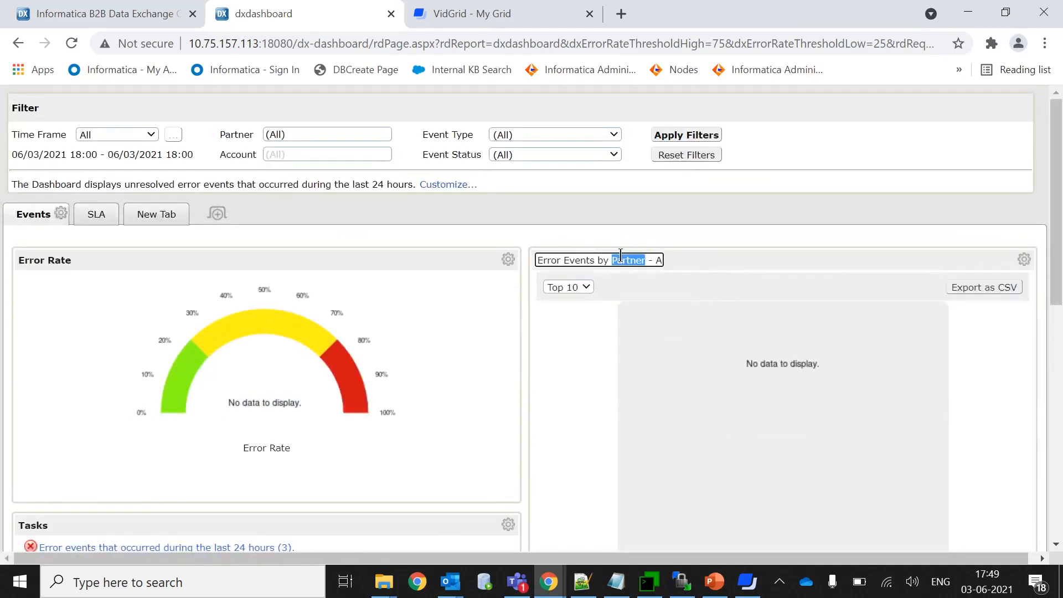
key(ctrl+a)
key(BackSpace)
text(test)
click(718, 273)
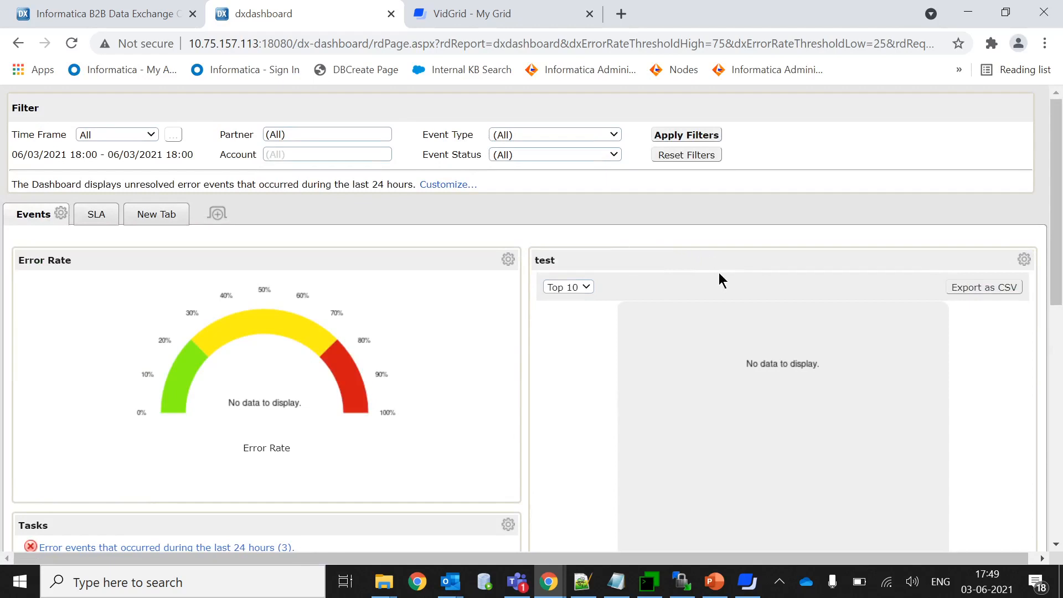
Remove the panel beside Error Rate from the Events dashboard and confirm the removal.
click(1024, 259)
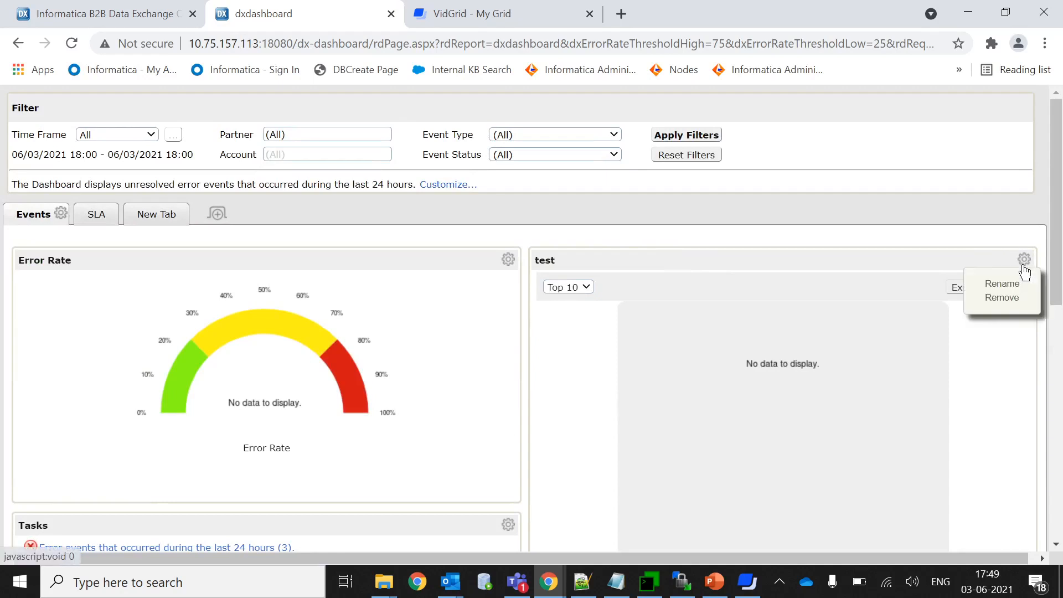
click(999, 302)
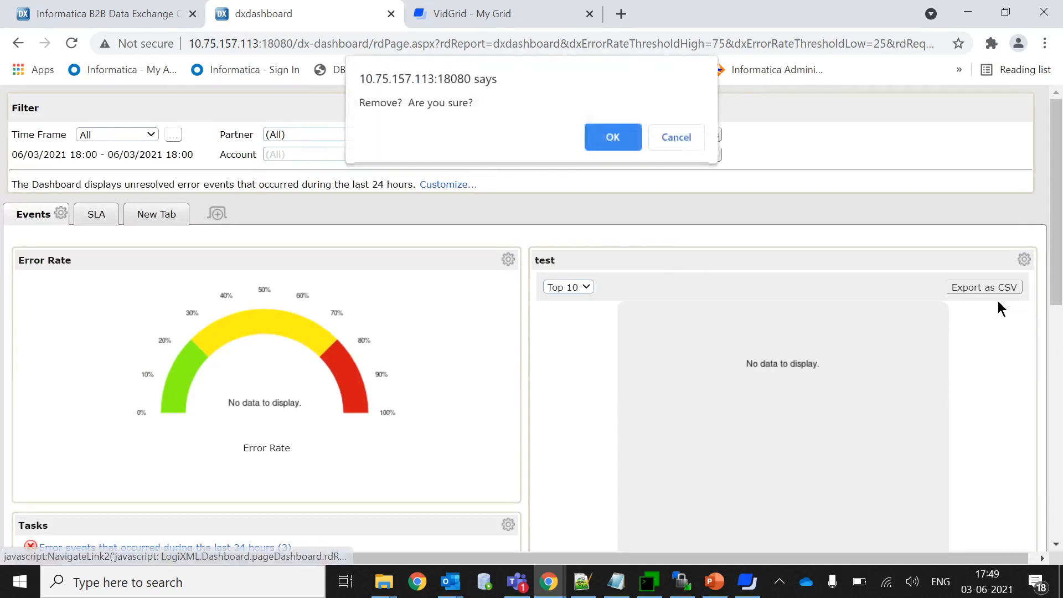
click(630, 136)
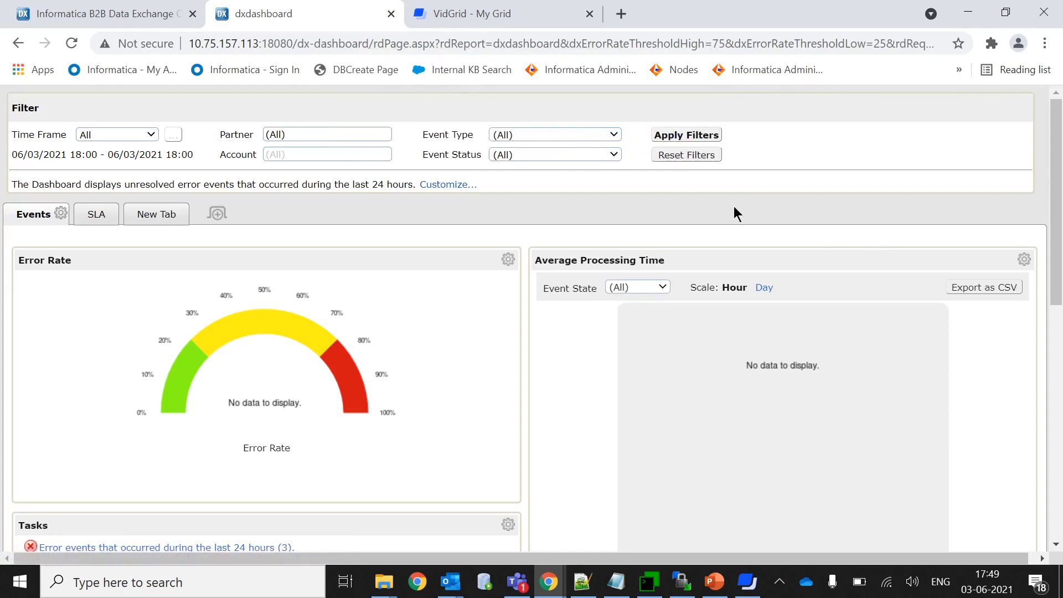
Set the event state of the Average Processing Time panel to Error.
mouse_move(1054, 224)
mouse_down()
mouse_move(1055, 349)
mouse_move(1058, 224)
mouse_up()
click(659, 287)
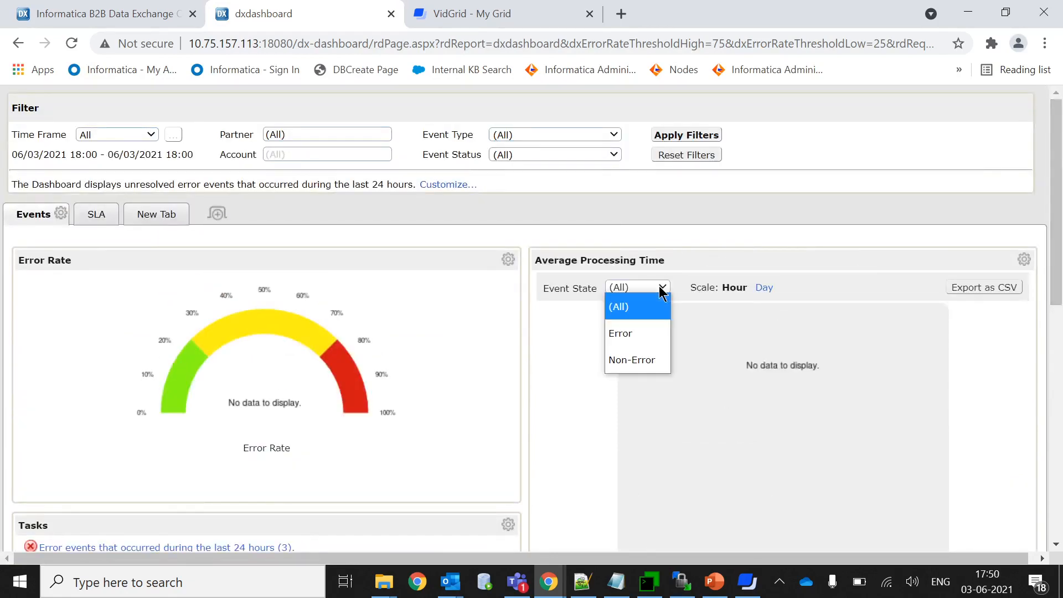
click(633, 344)
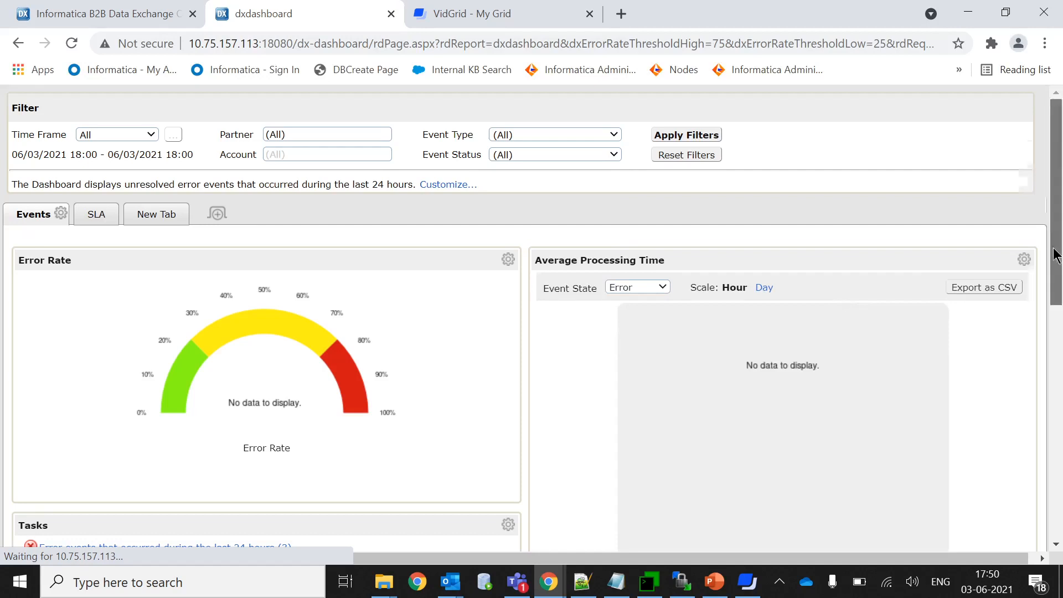
Export the Average Processing Time data as CSV, view the exported file in Excel, and return to the dashboard.
scroll(1055, 257, down, 2)
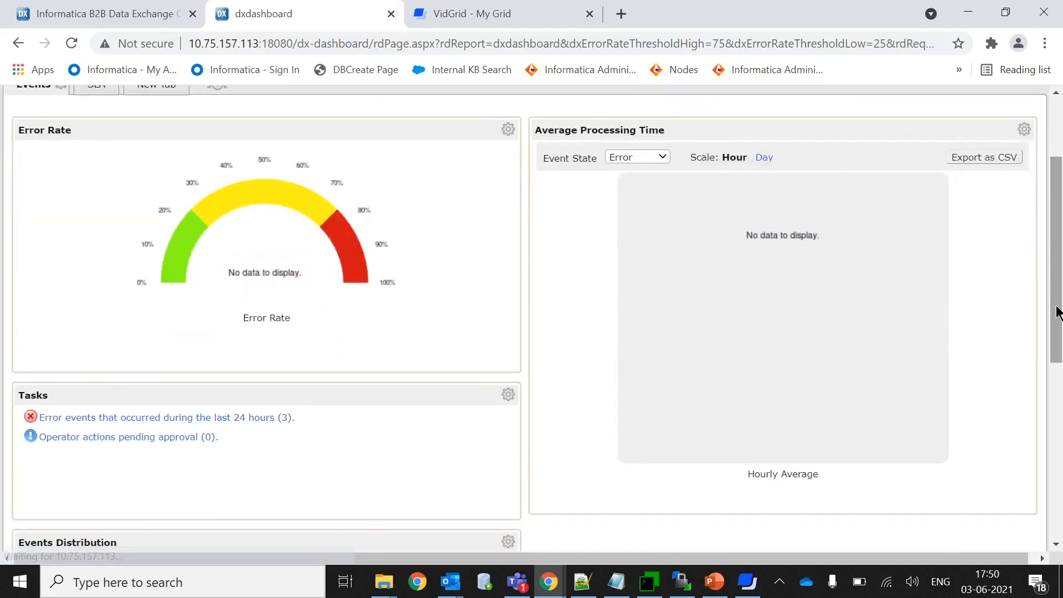
click(966, 161)
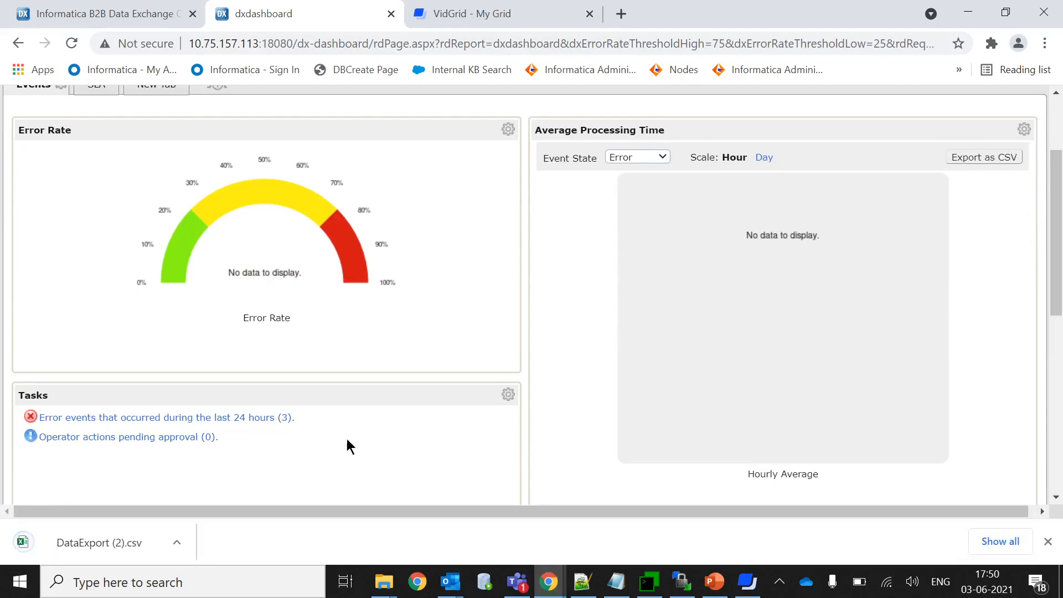
click(55, 545)
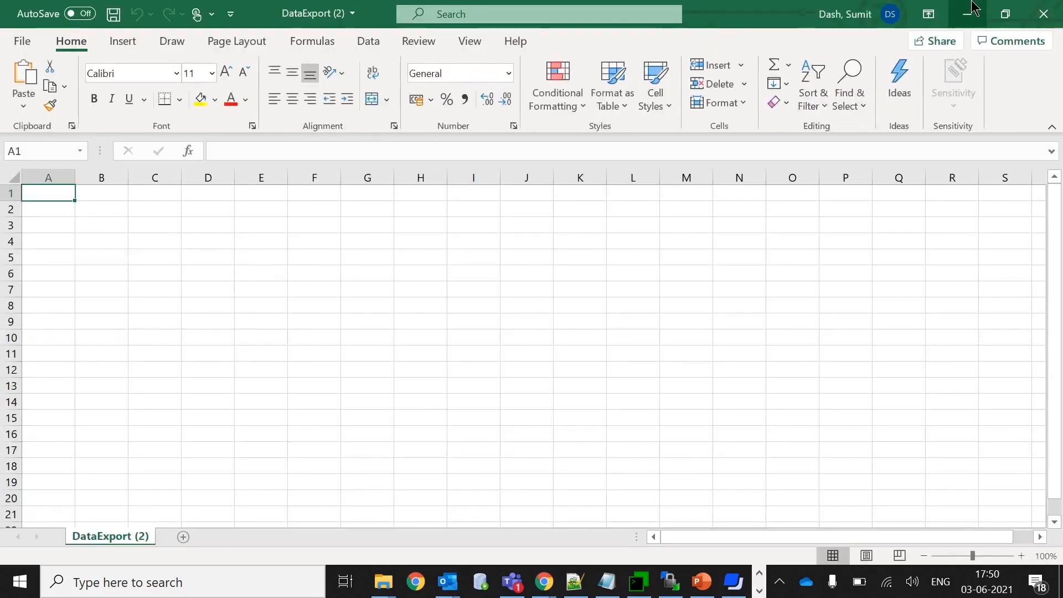
click(969, 6)
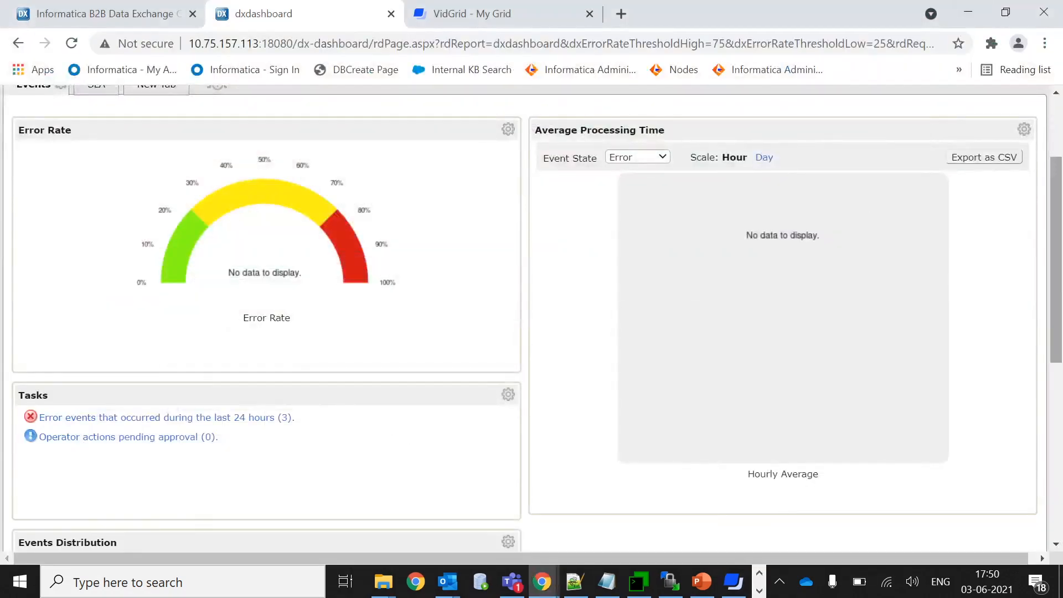
Examine the Tasks and Events Distribution panels and the options for managing the Events dashboard.
scroll(1056, 304, down, 4)
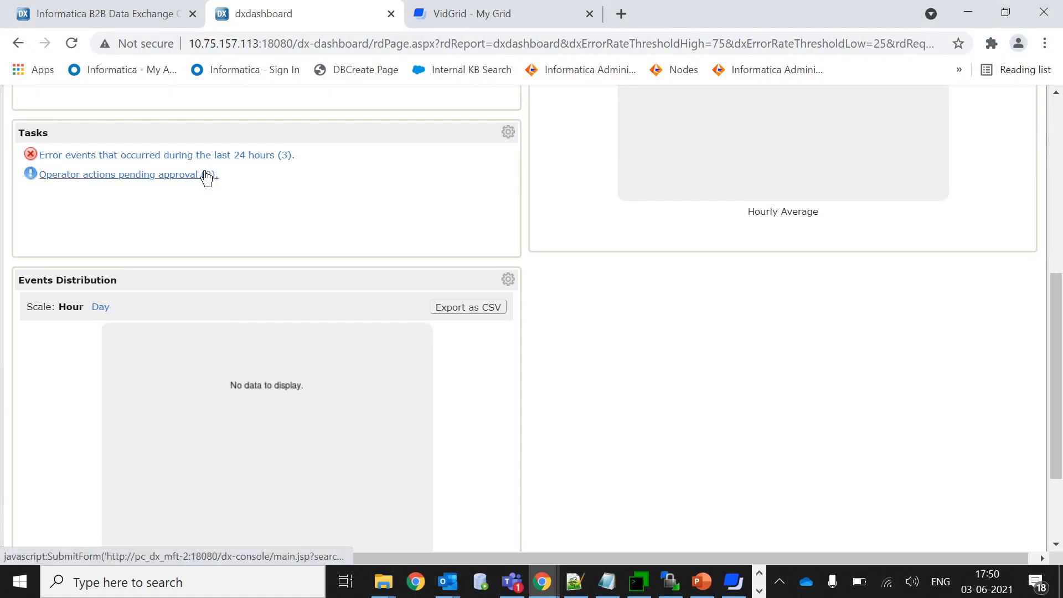
drag(1054, 357, 1056, 104)
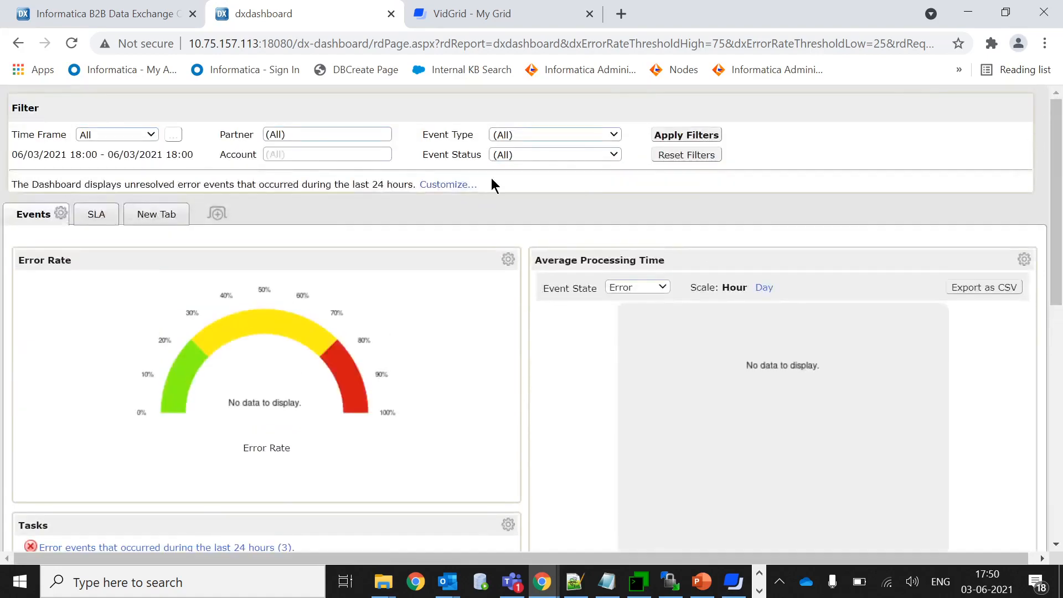
click(62, 217)
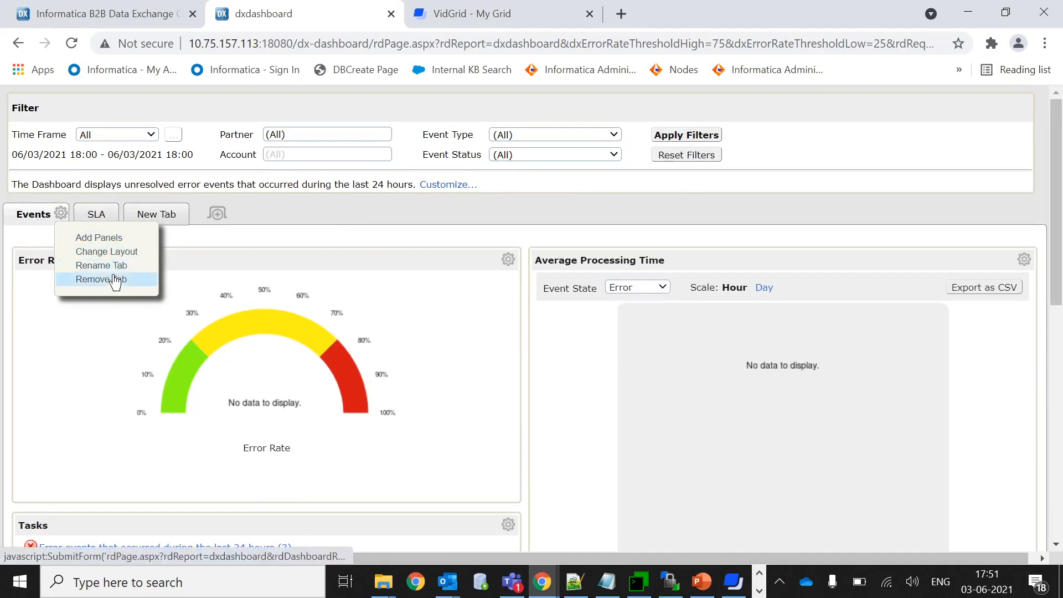
click(201, 243)
Display the dashboard's SLA view, and open the SLA Rules list in the B2B Data Exchange console.
click(89, 219)
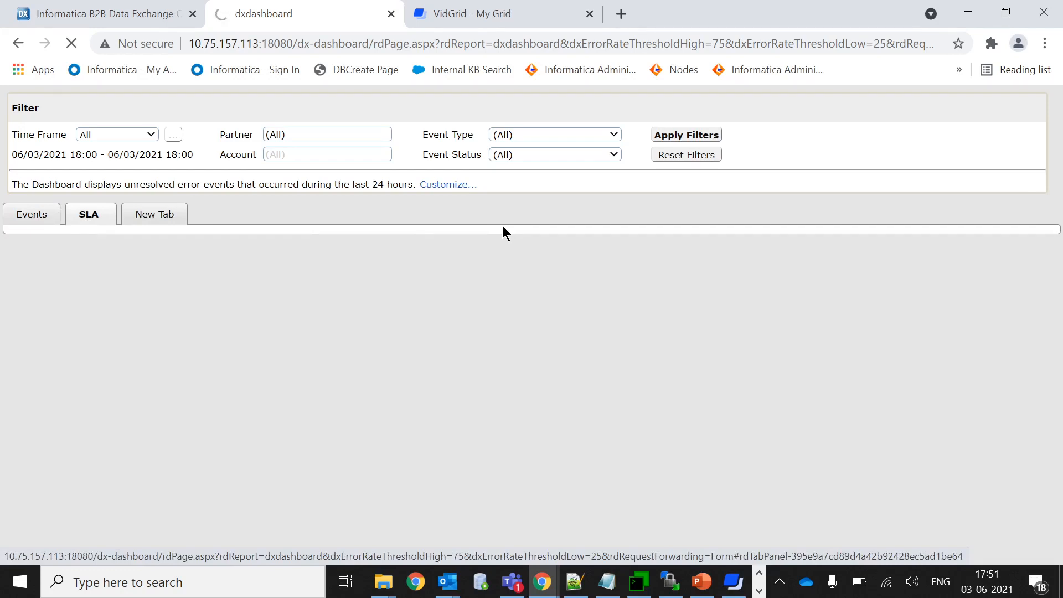
click(108, 8)
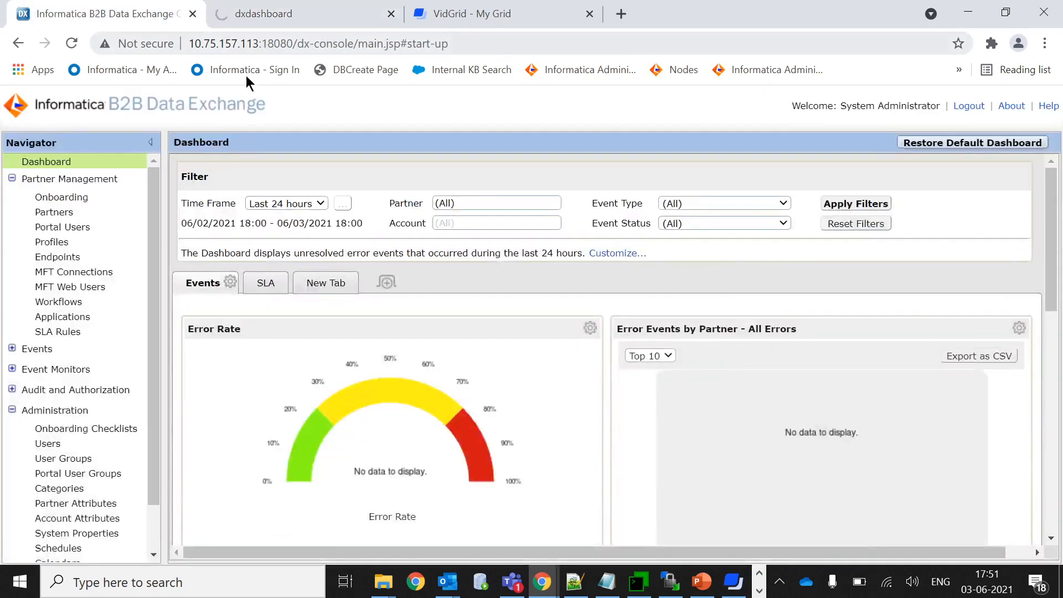
click(61, 333)
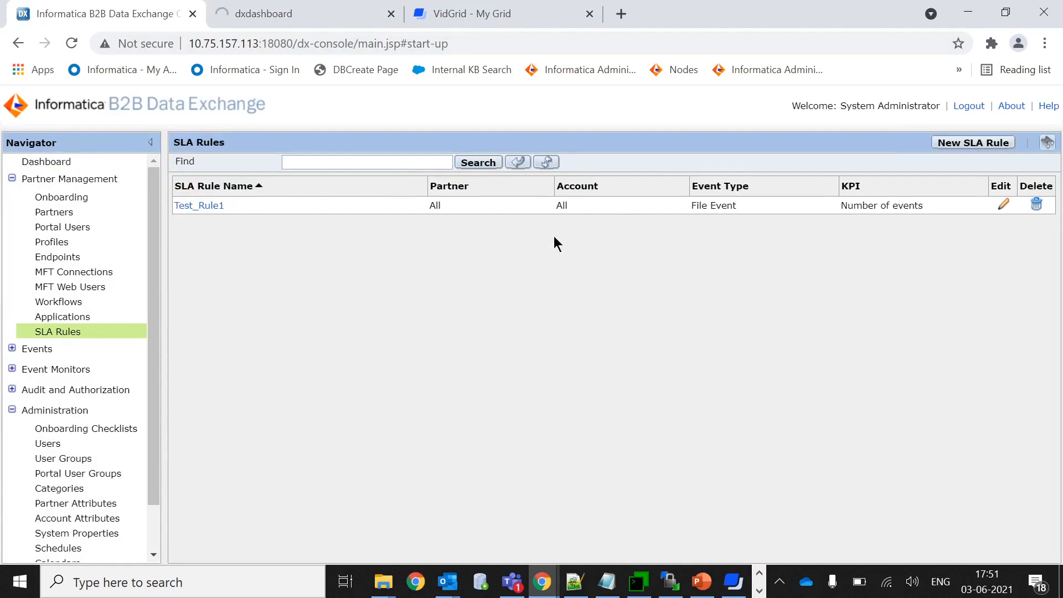
Start a new SLA rule and examine its general settings, rule criteria and available event types.
click(958, 144)
click(945, 144)
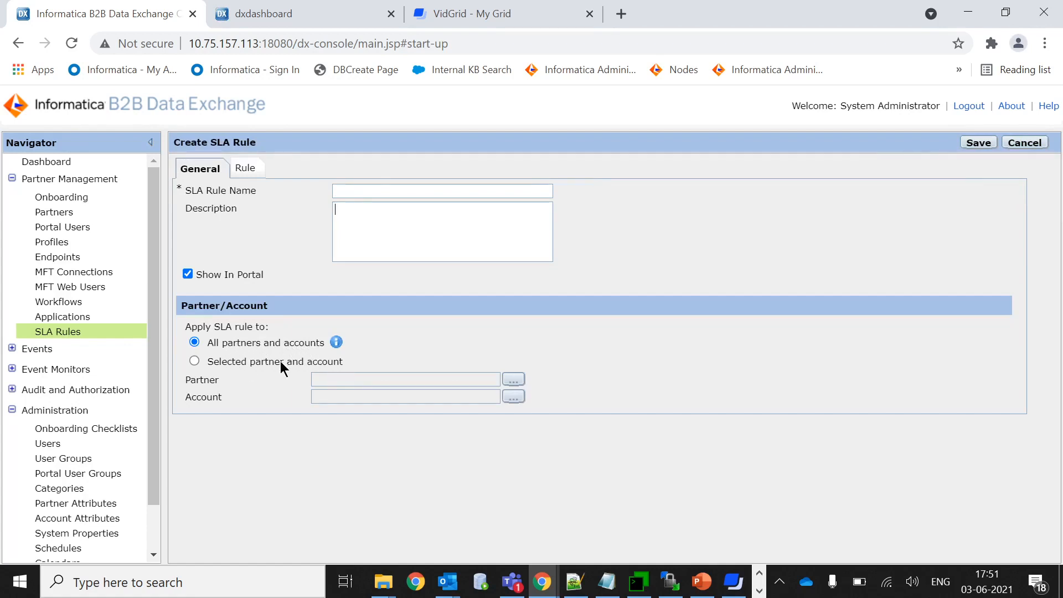
click(251, 172)
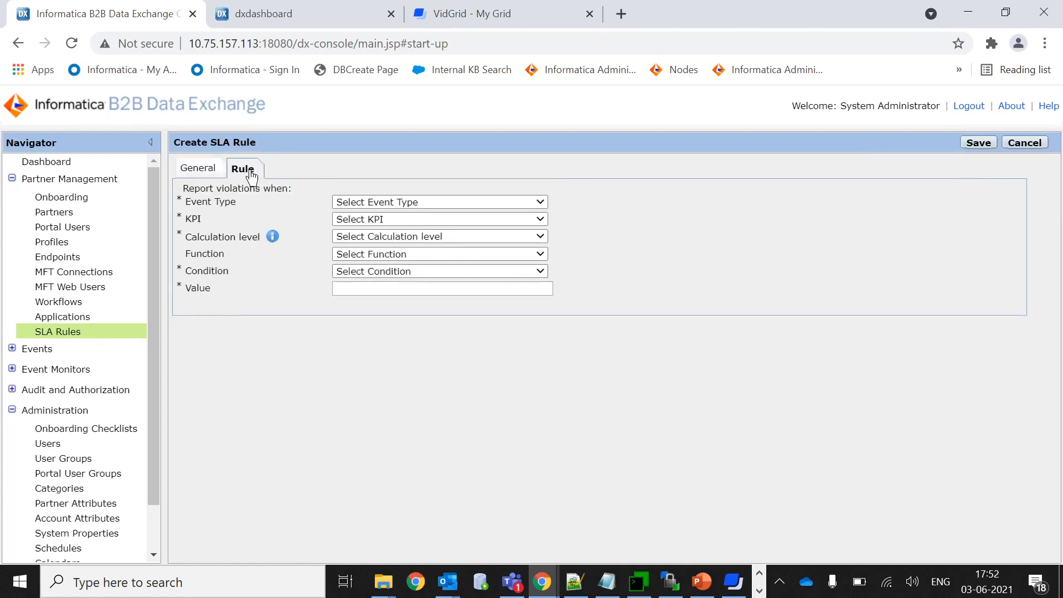
click(403, 204)
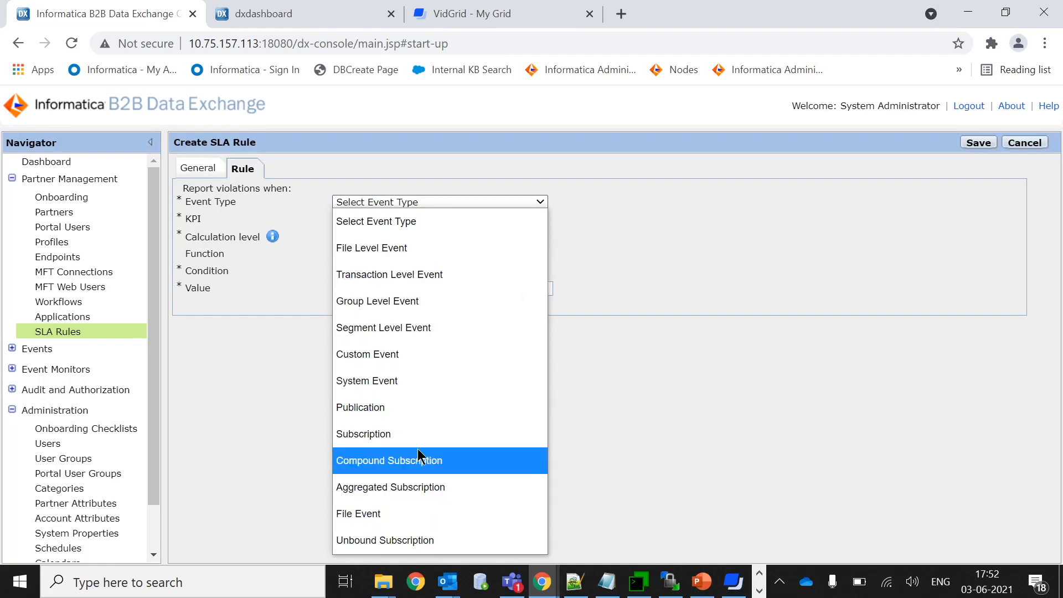
click(682, 318)
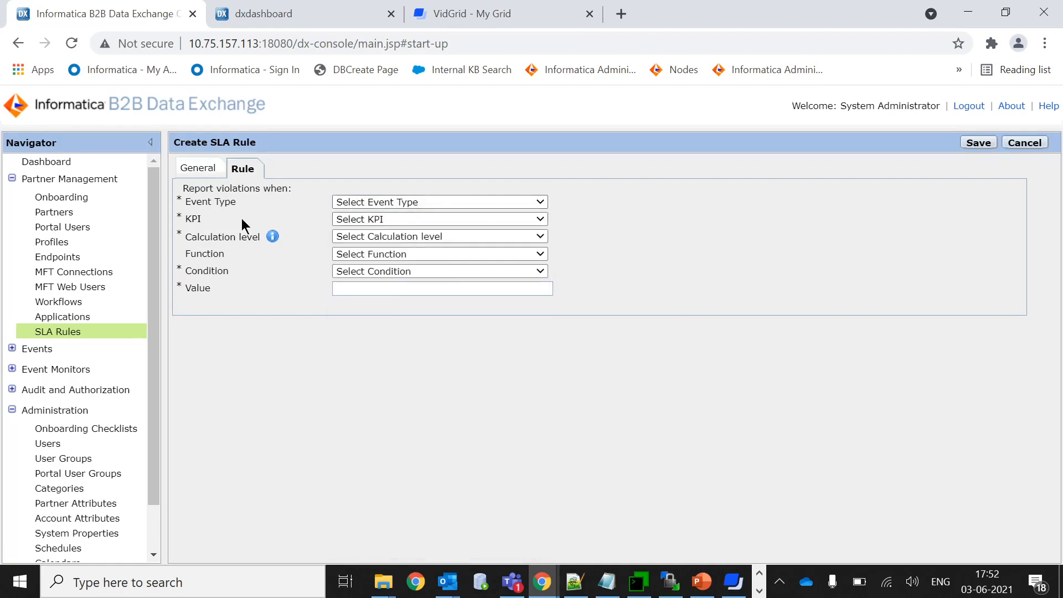
Try the Per single event calculation level, view the KPI and condition options, and discard the new SLA rule without saving.
click(410, 219)
click(396, 235)
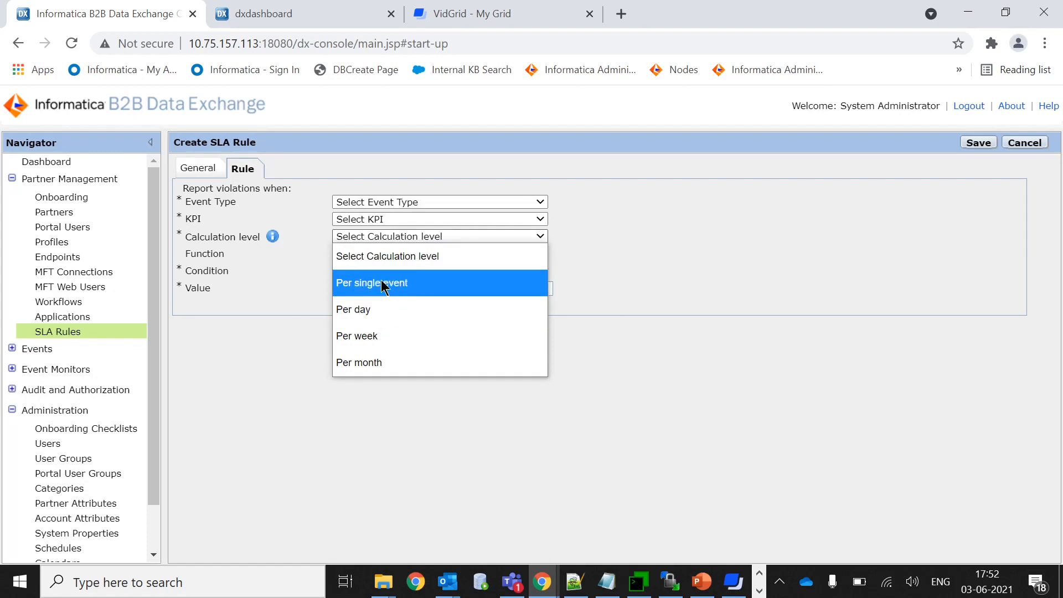
click(414, 283)
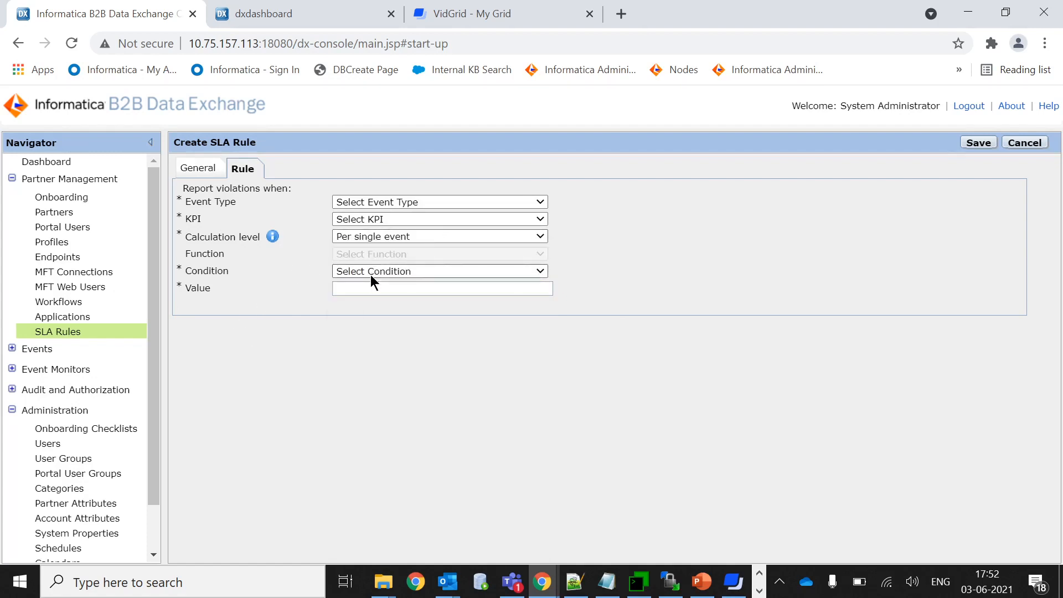
click(370, 272)
click(270, 329)
click(75, 334)
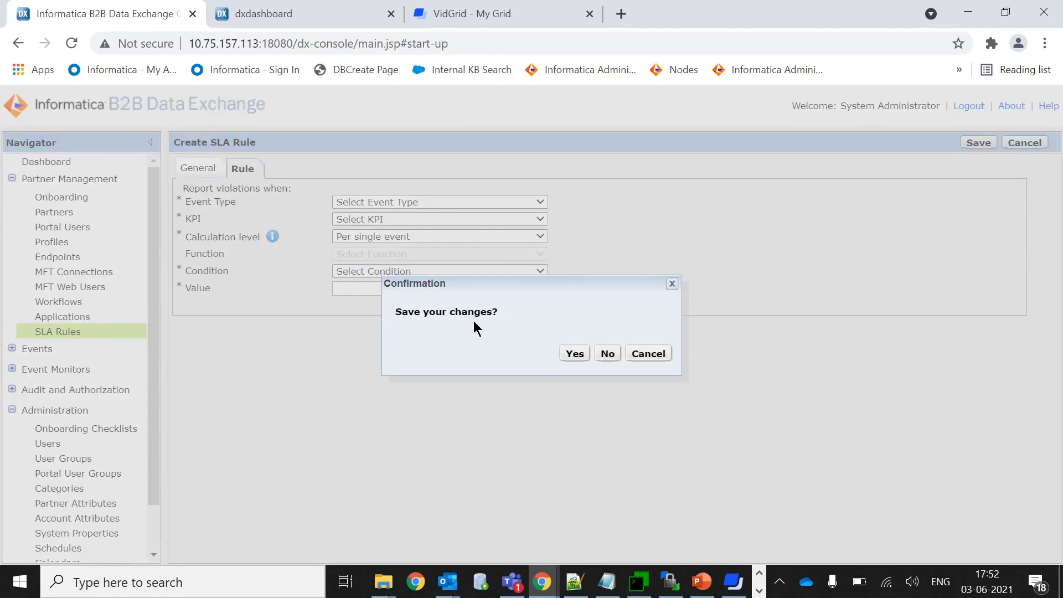
click(607, 353)
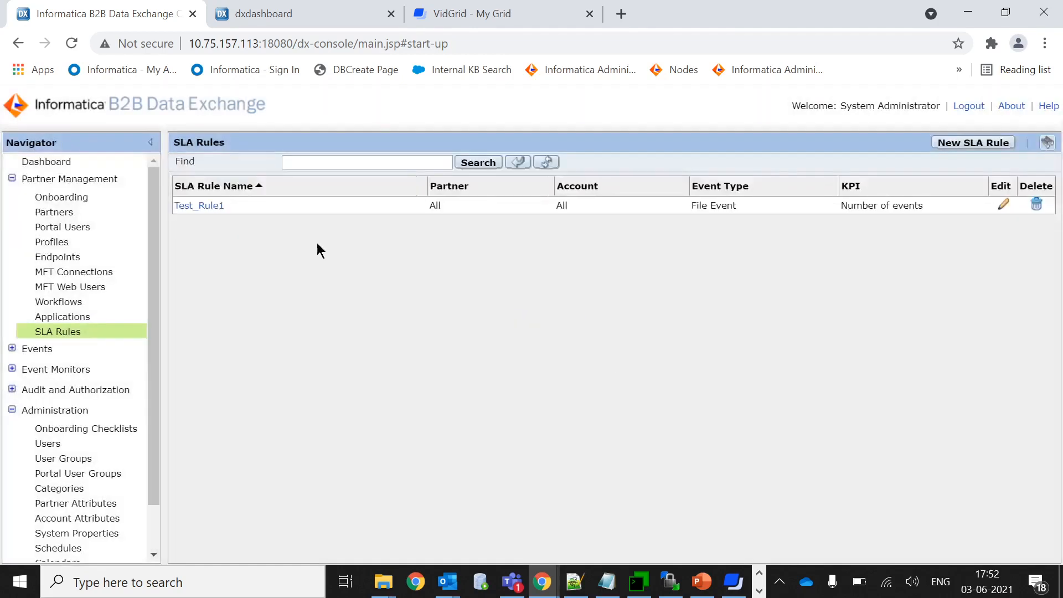
Open the SLA rule Test_Rule1 and examine its violation criteria and general settings.
click(196, 202)
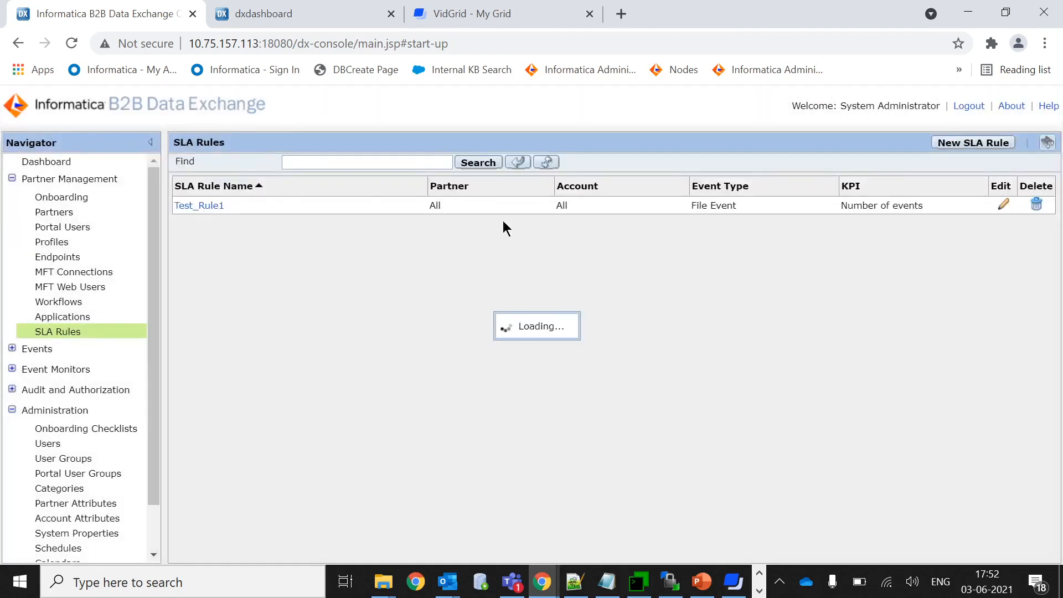
click(242, 170)
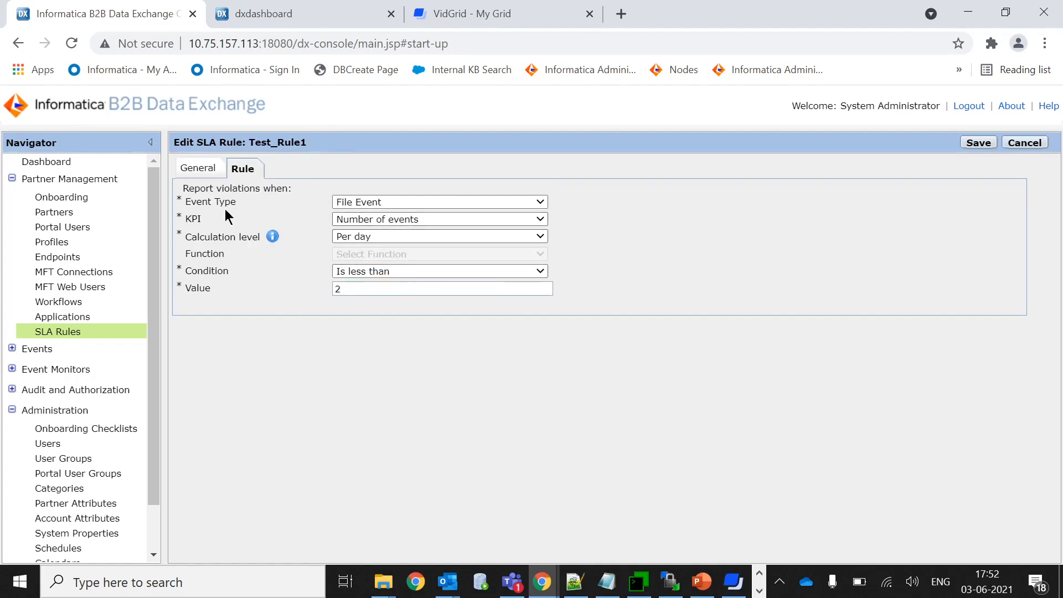
click(200, 170)
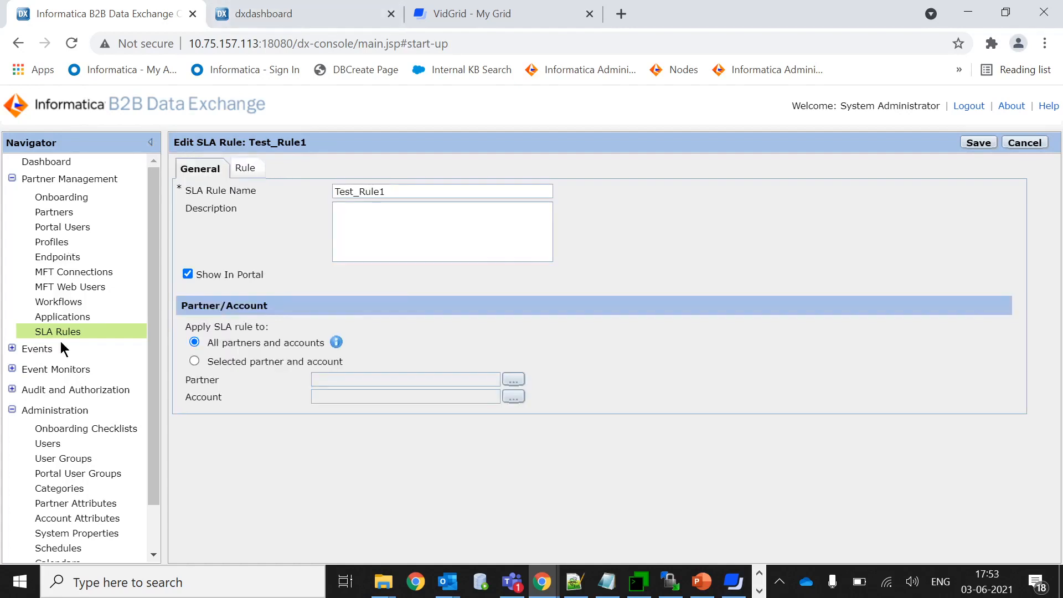
Return to the dashboard's SLA view and examine the SLA Violations charts and the Violations table.
click(277, 12)
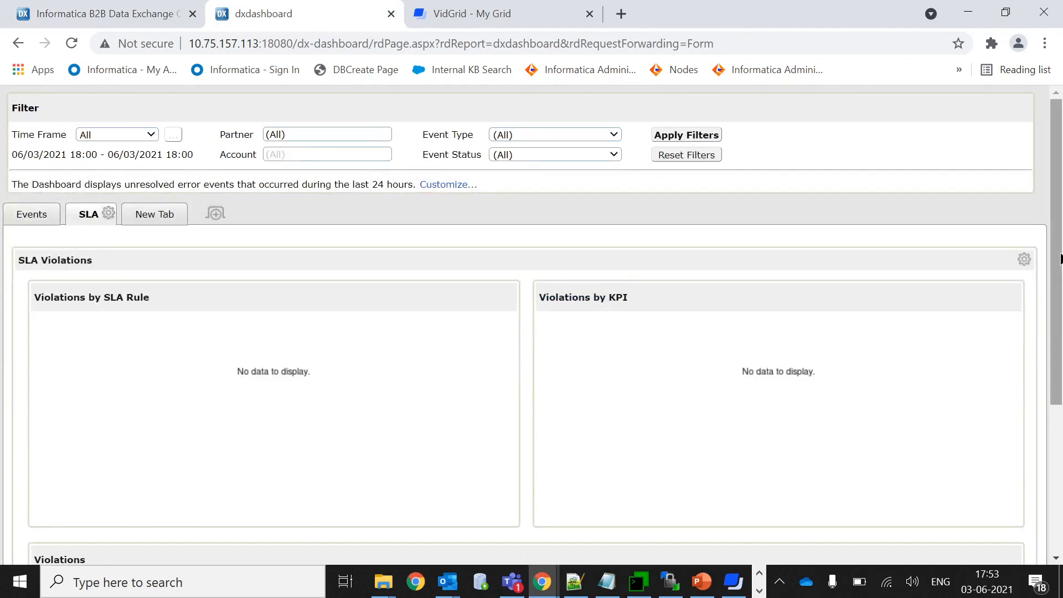
scroll(1059, 259, down, 2)
scroll(449, 250, down, 1)
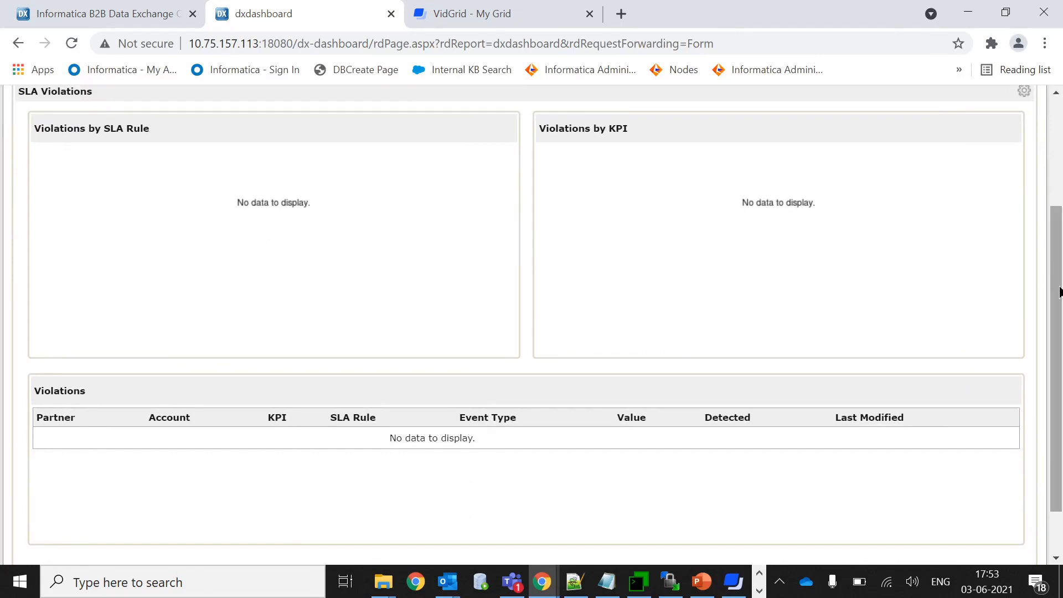
scroll(1060, 388, down, 1)
scroll(1060, 388, up, 4)
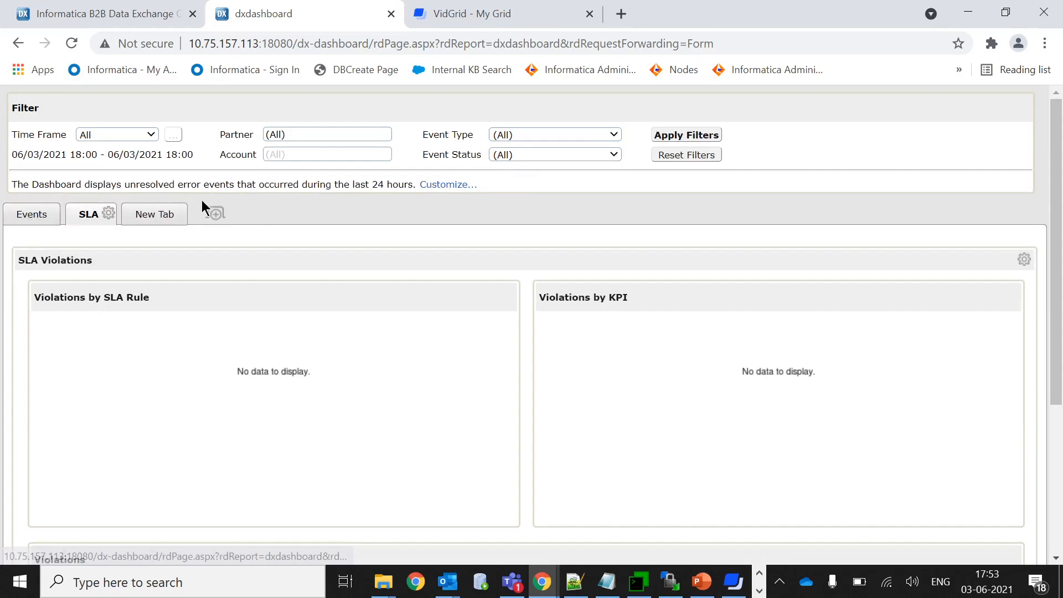
Display the dashboard's New Tab view and examine the Average Processing Time panel's event states and its management options.
click(149, 217)
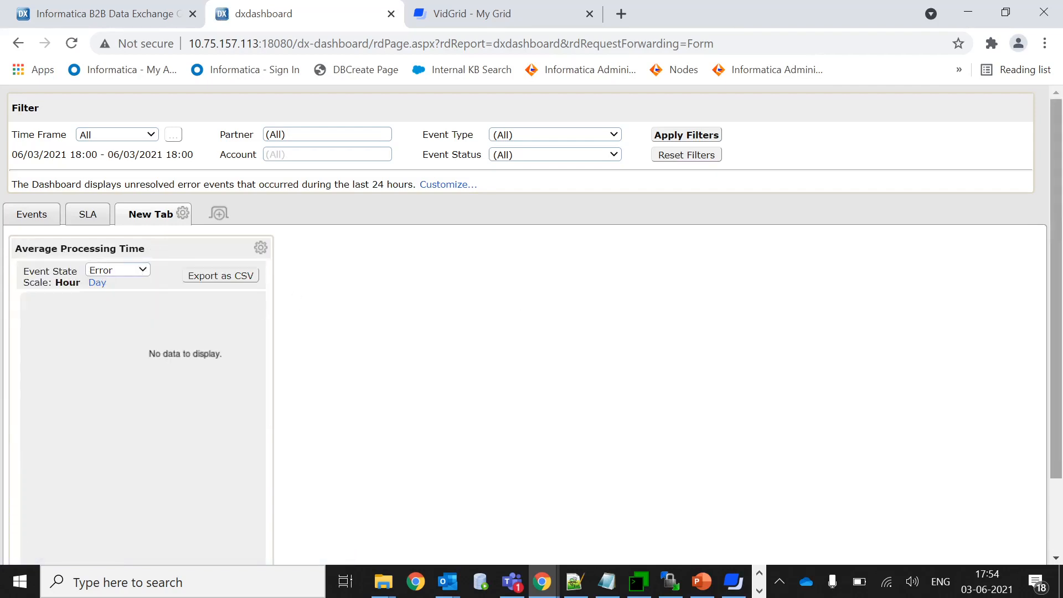
drag(1058, 232, 1056, 209)
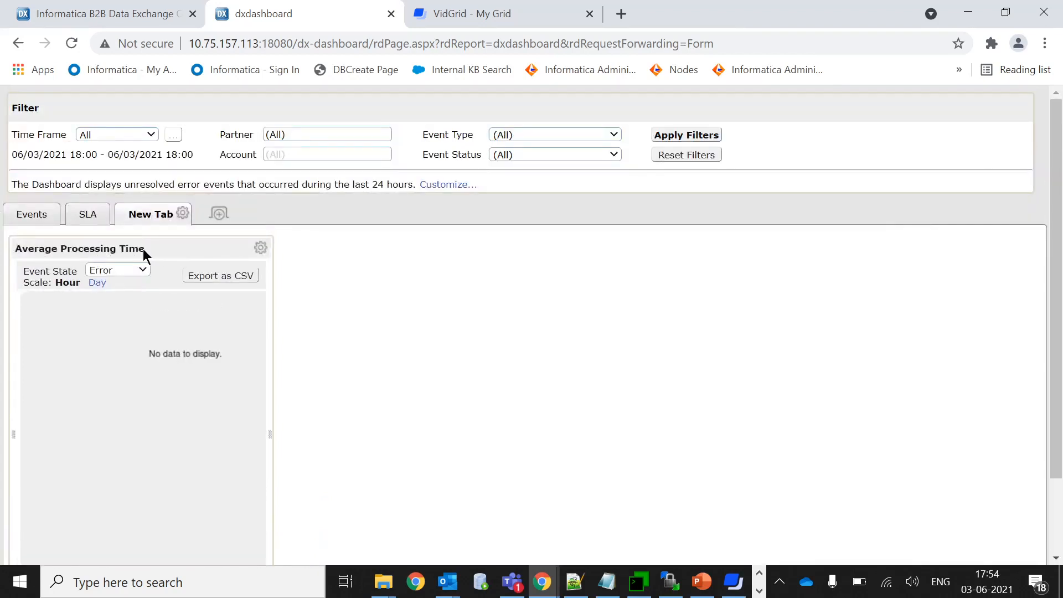
click(109, 269)
click(109, 270)
click(261, 249)
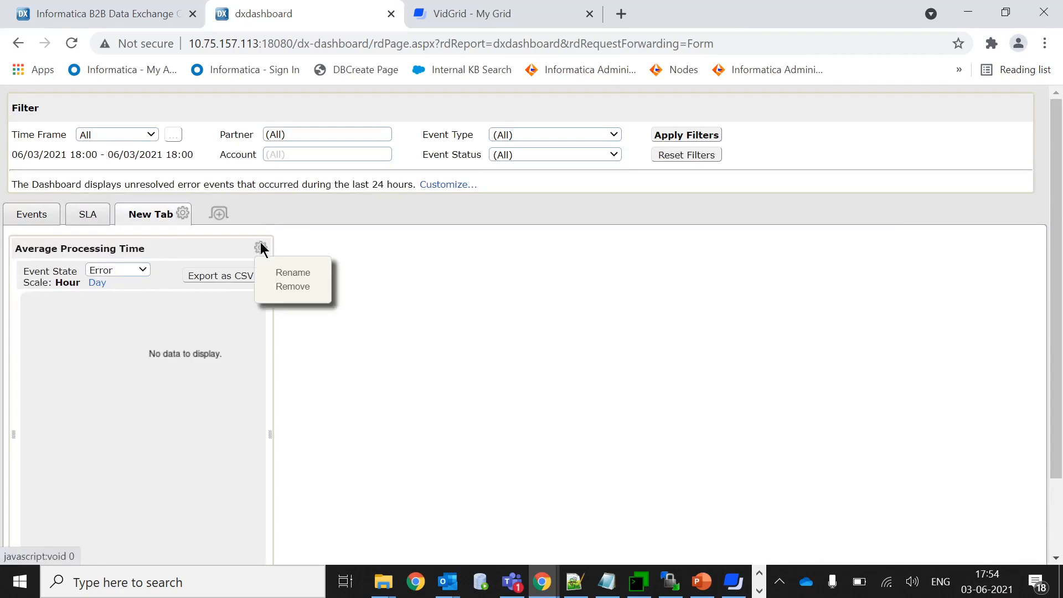
click(407, 310)
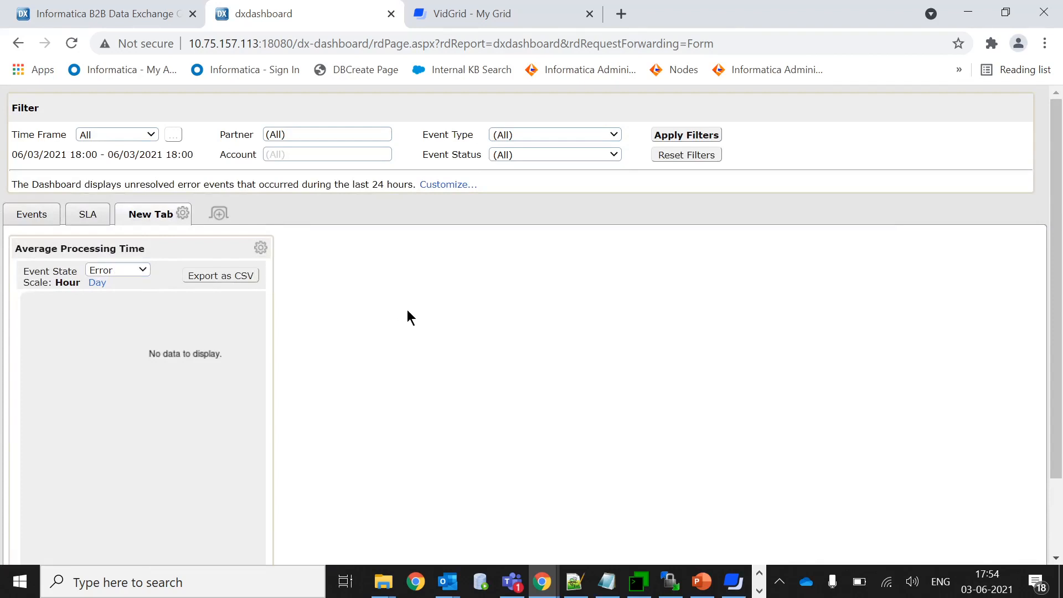
click(261, 248)
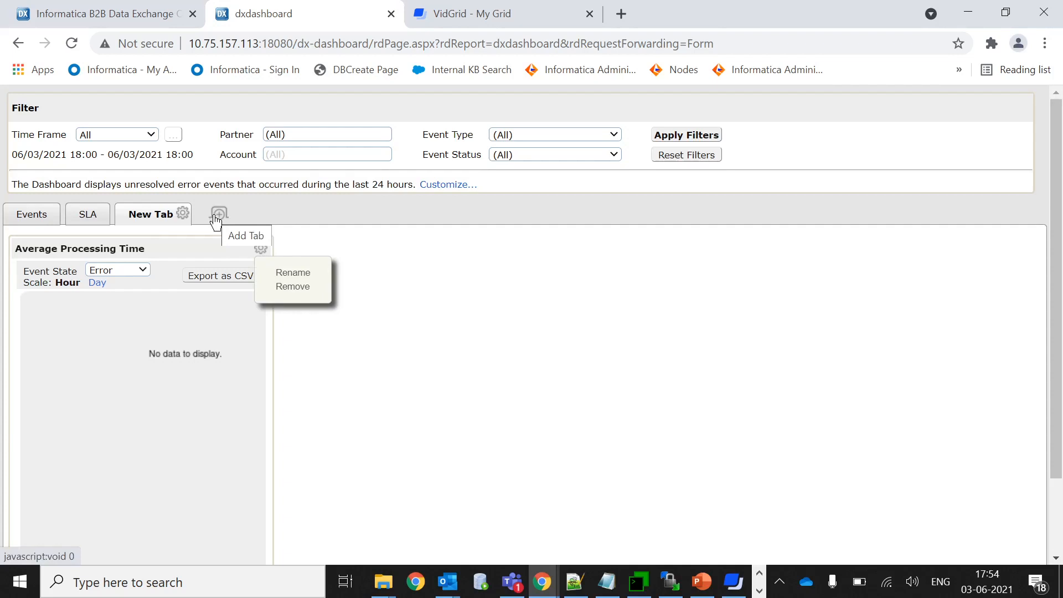
click(465, 285)
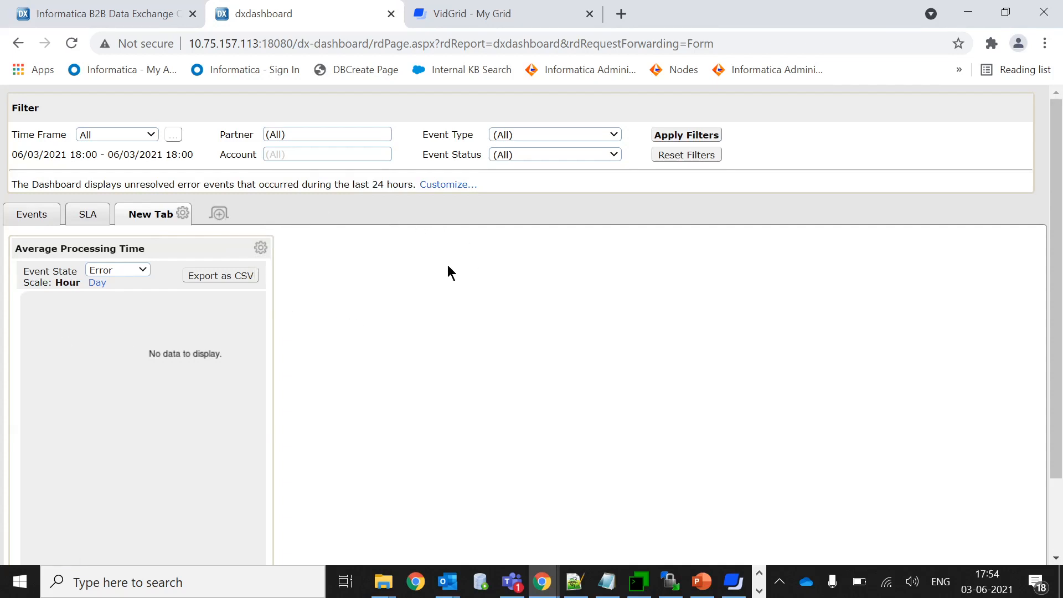
Browse the panels available for a new dashboard tab through SLA Violations, and finish without adding any.
scroll(1055, 296, down, 3)
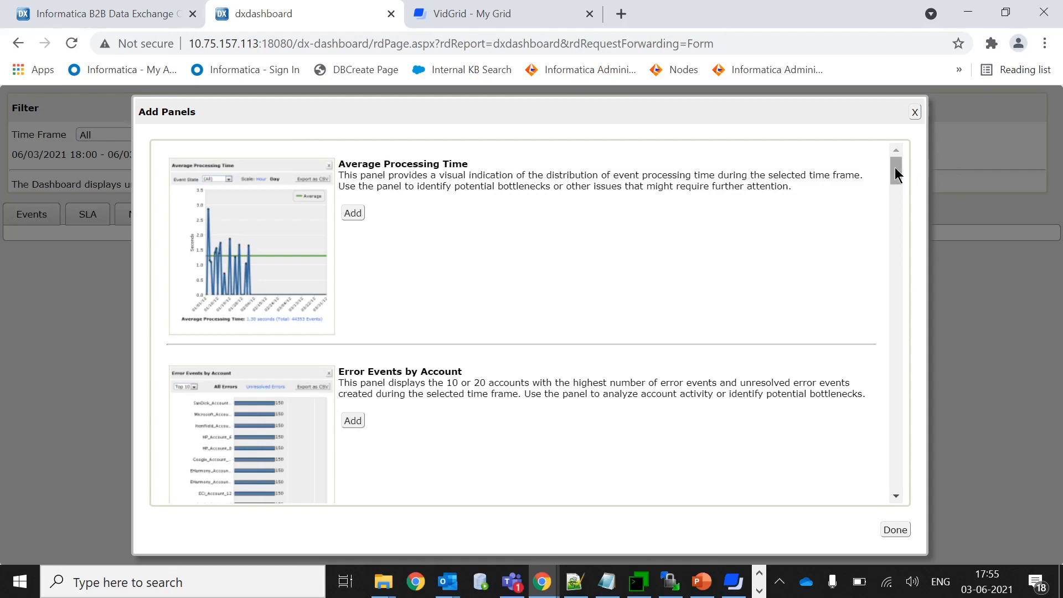
drag(895, 167, 895, 188)
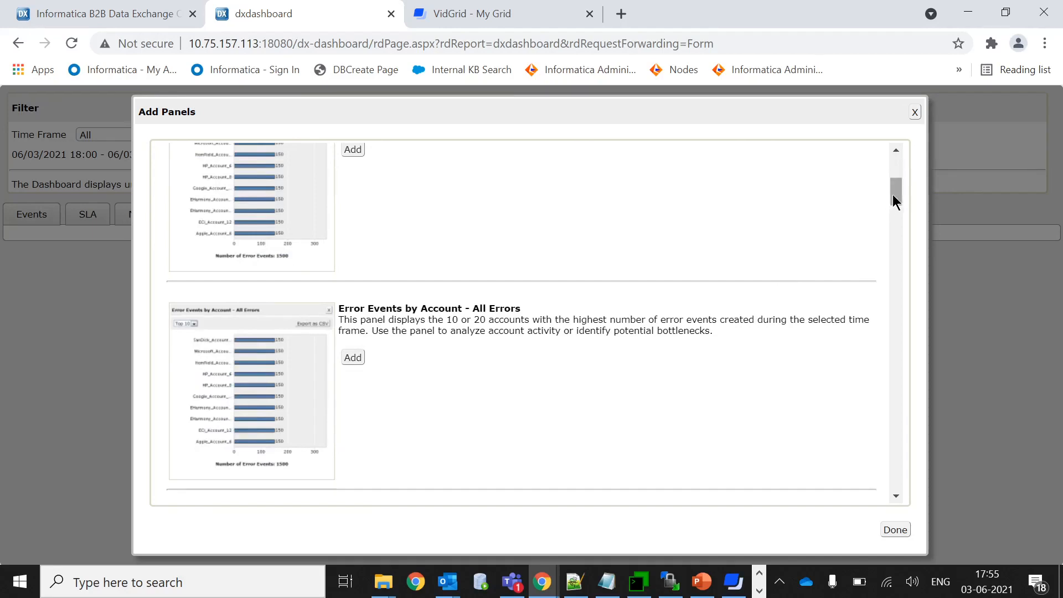
drag(893, 196, 893, 409)
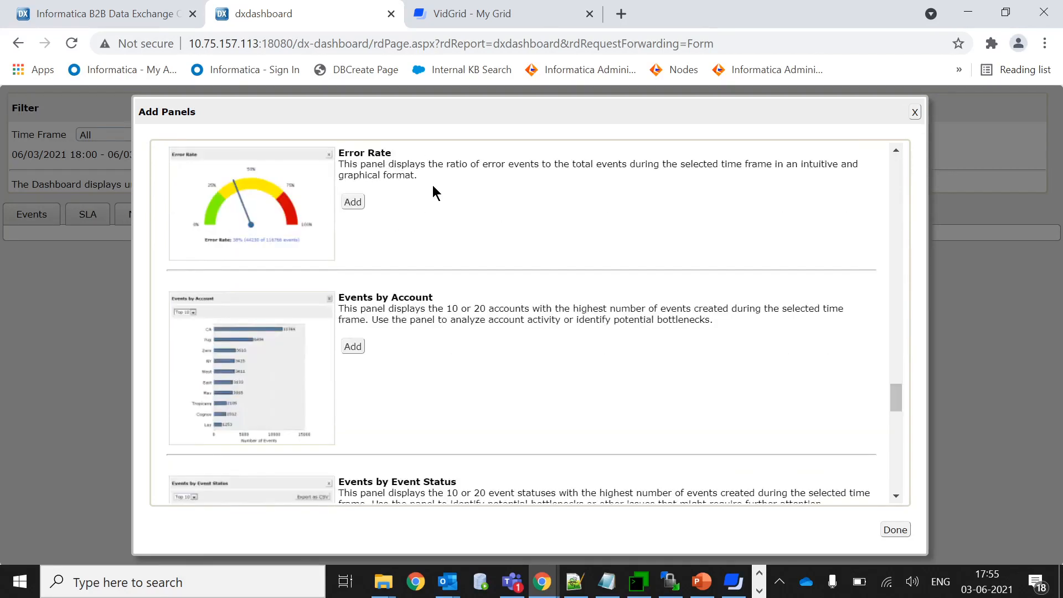
drag(895, 396, 898, 470)
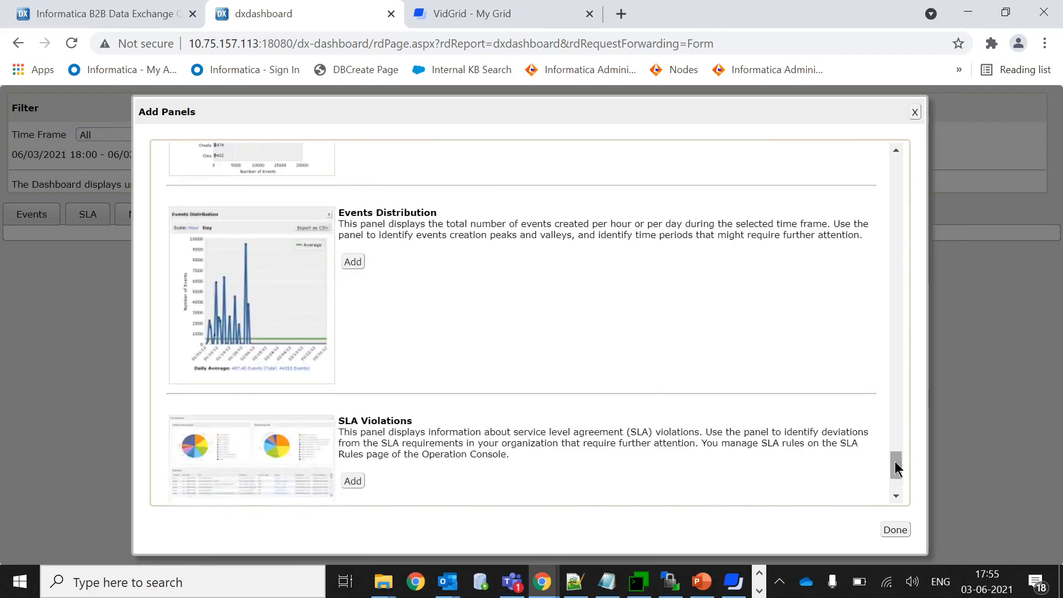
click(895, 531)
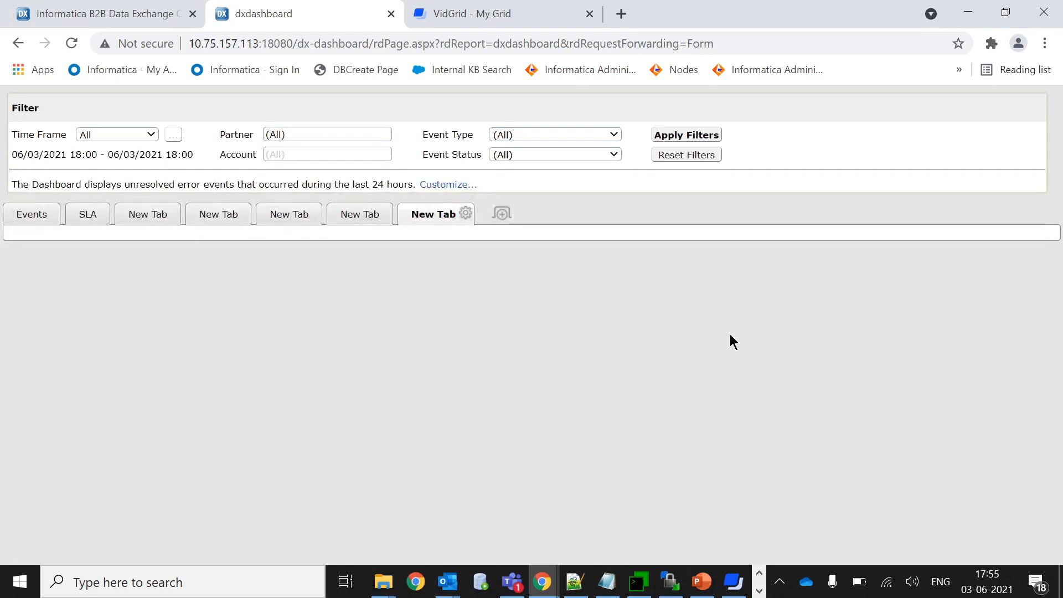